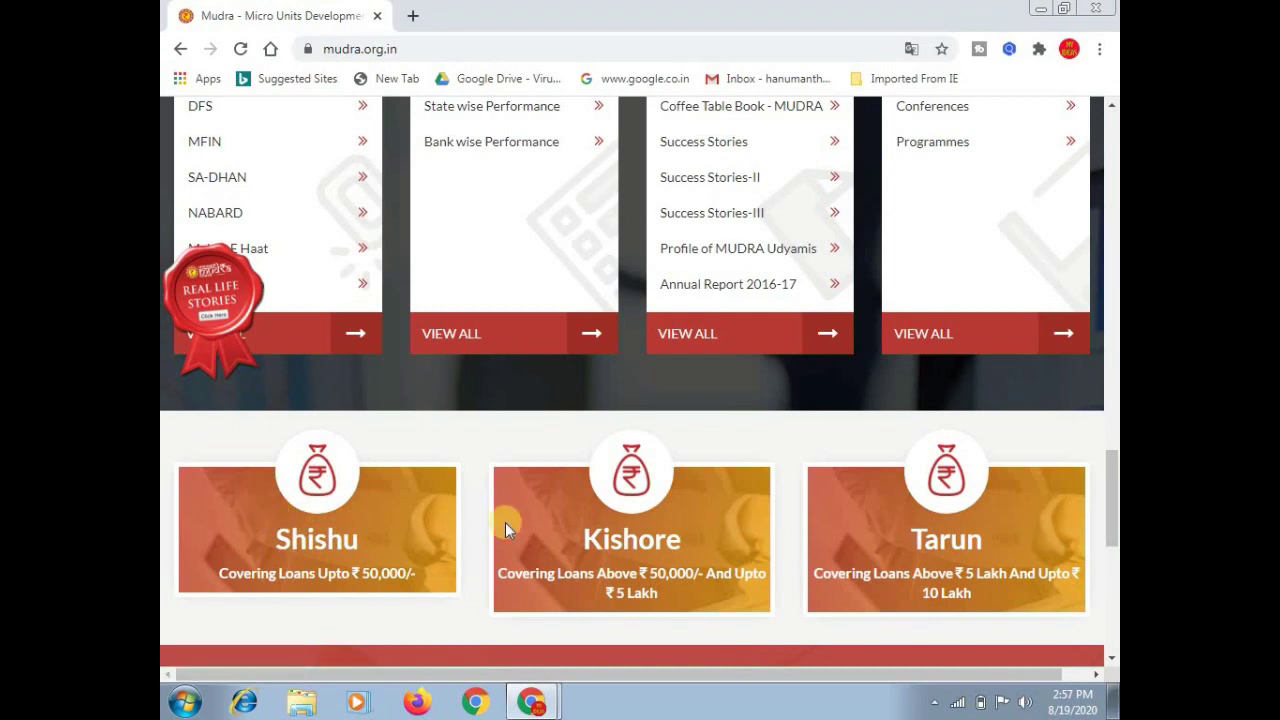
Open the UdyamiMitra portal from the Mudra site's Quick Links and dismiss the translation prompt
scroll(505, 522, "up", 2)
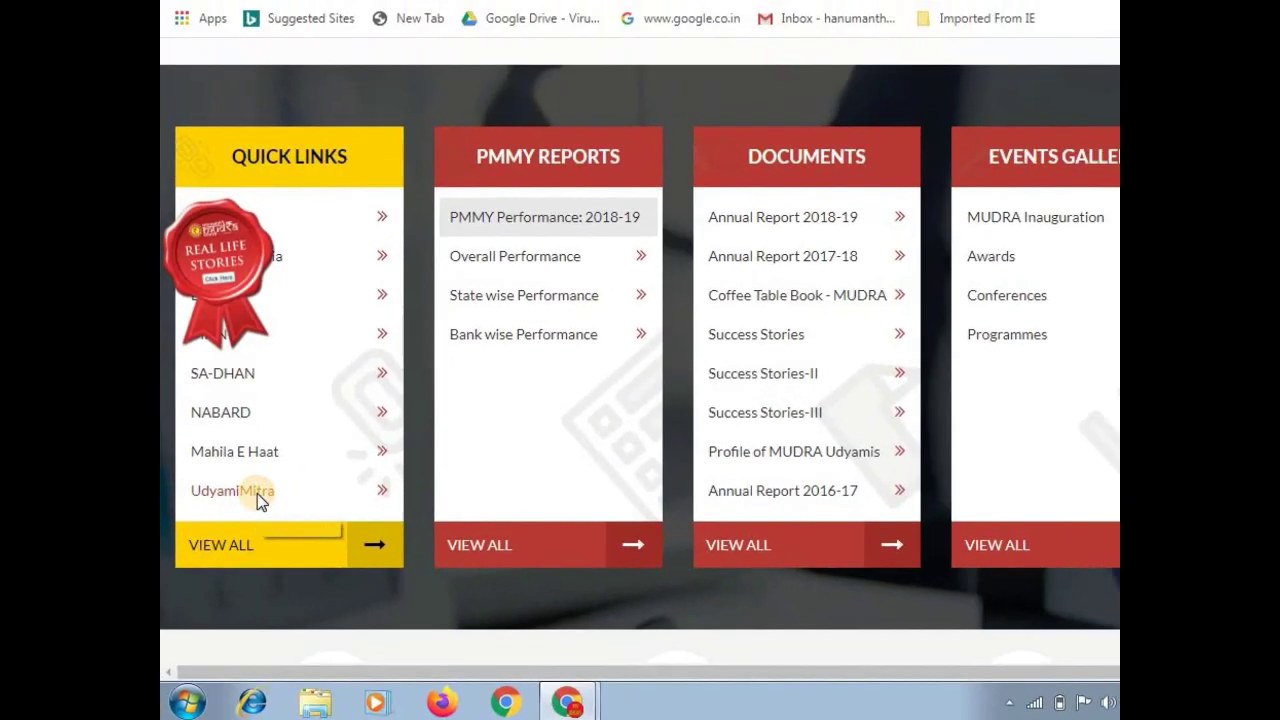
left_click(277, 458)
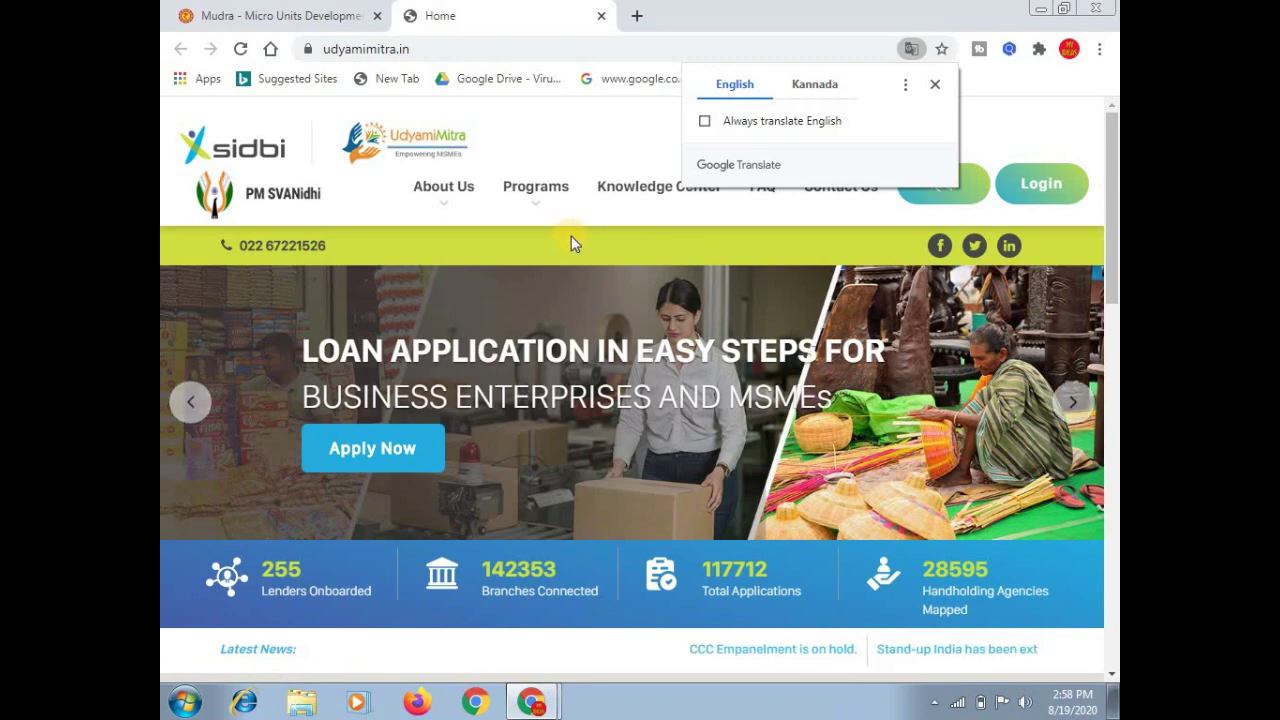
left_click(937, 88)
Start applying under Mudra Loans on the UdyamiMitra home page
scroll(937, 87, "down", 2)
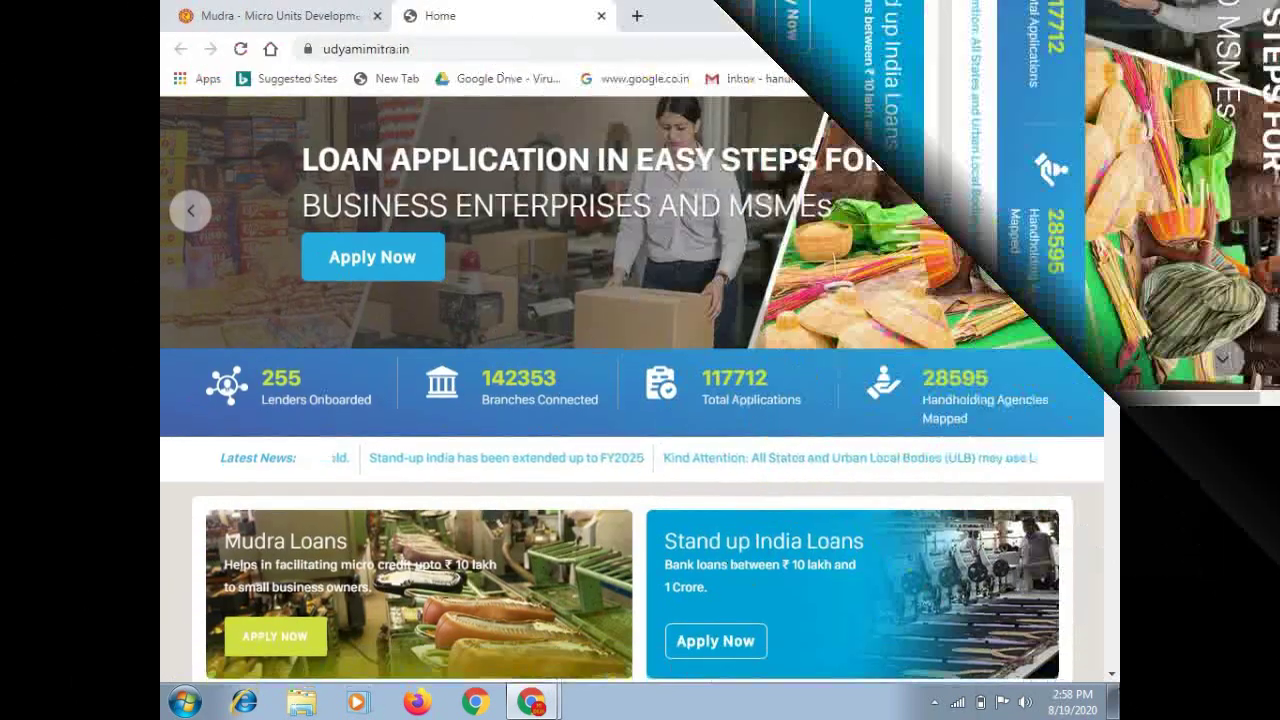
scroll(937, 87, "down", 2)
scroll(940, 93, "down", 1)
scroll(937, 87, "down", 1)
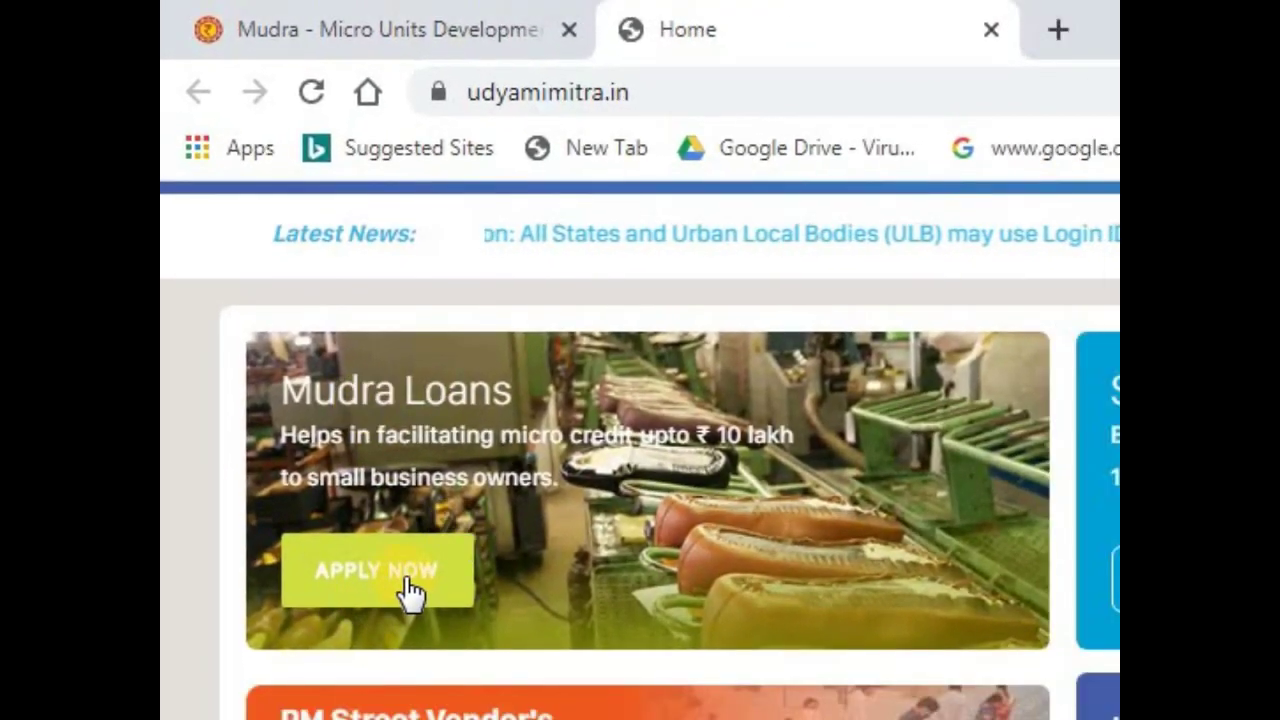
left_click(405, 590)
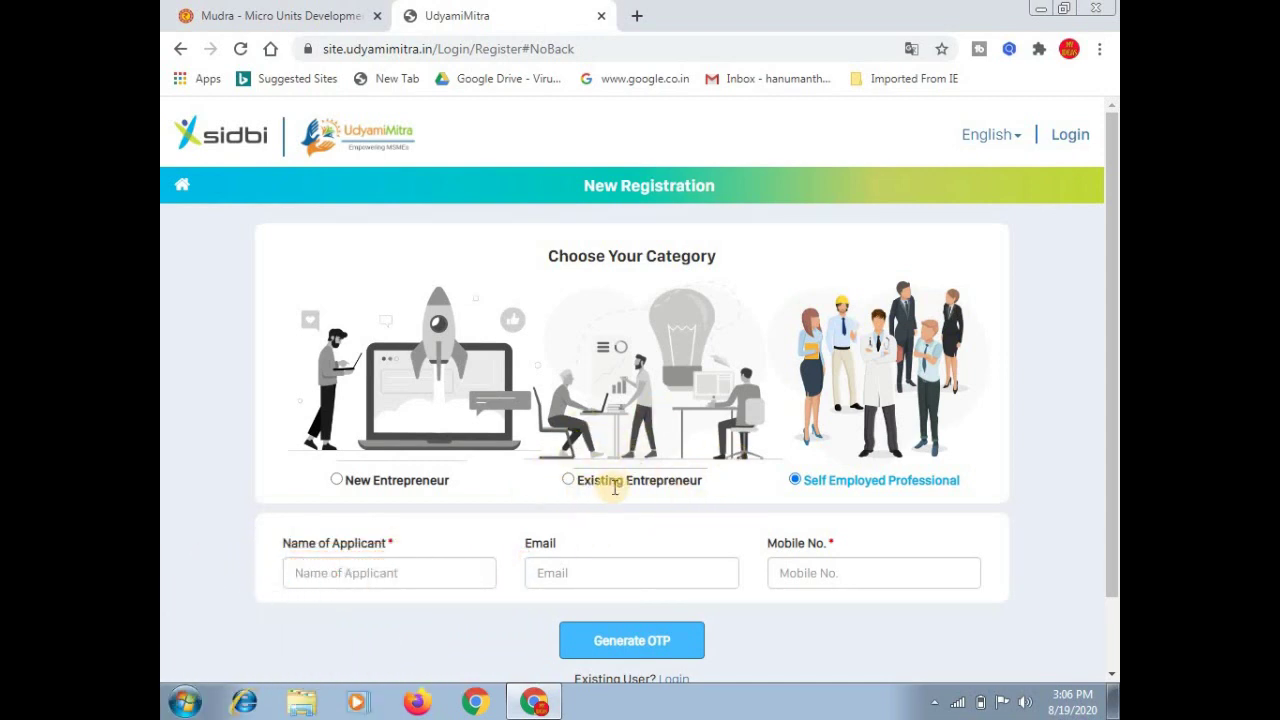
Choose the New Entrepreneur category in the registration form and fill in the applicant's name from a saved entry
left_click(795, 480)
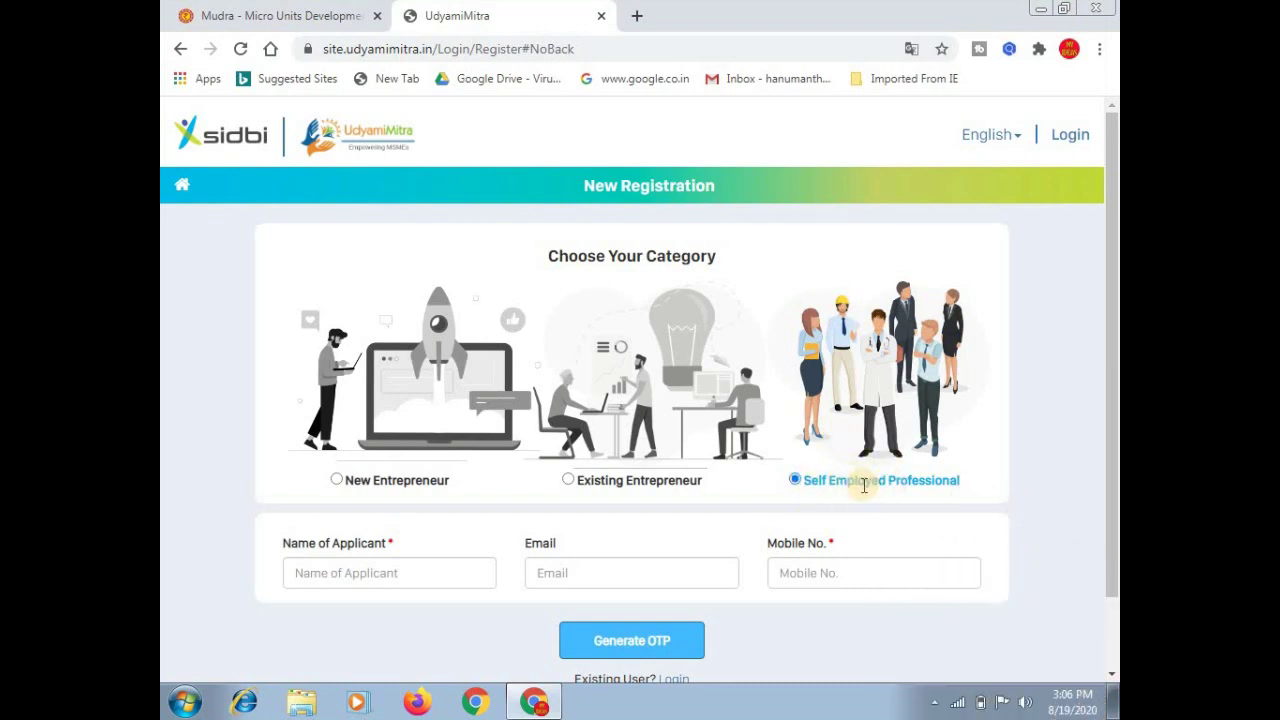
left_click(336, 480)
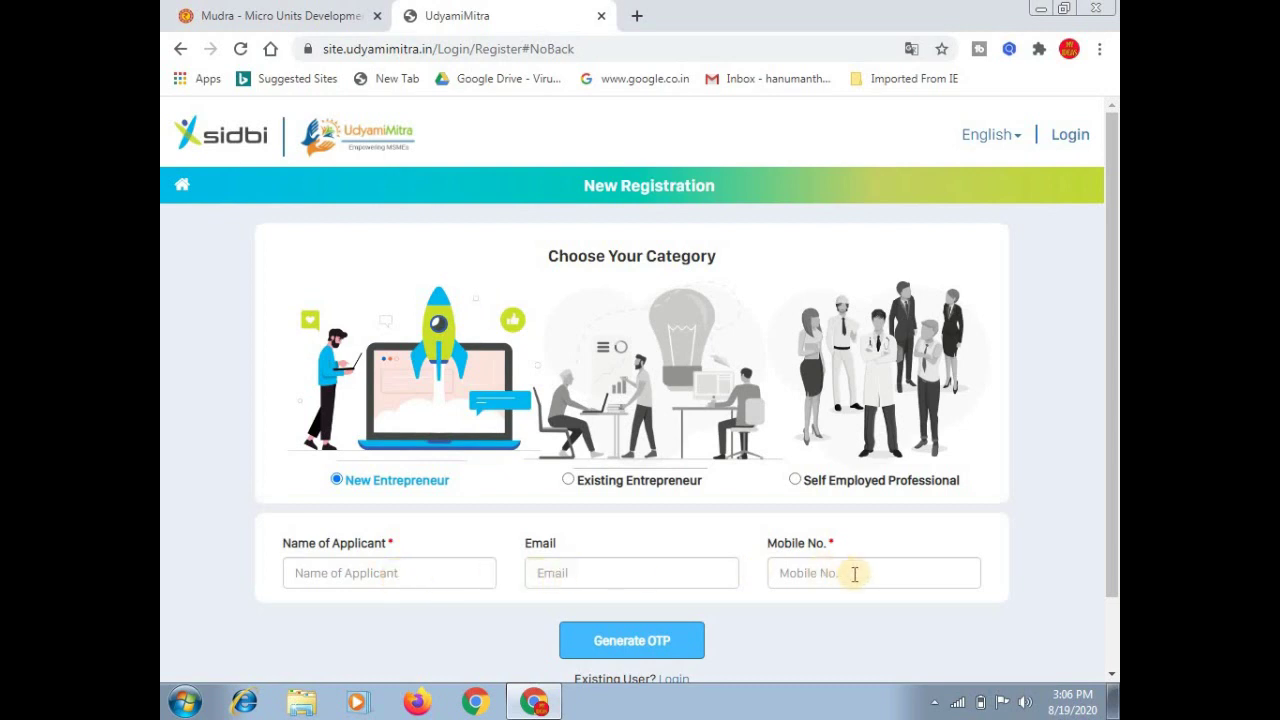
left_click(392, 572)
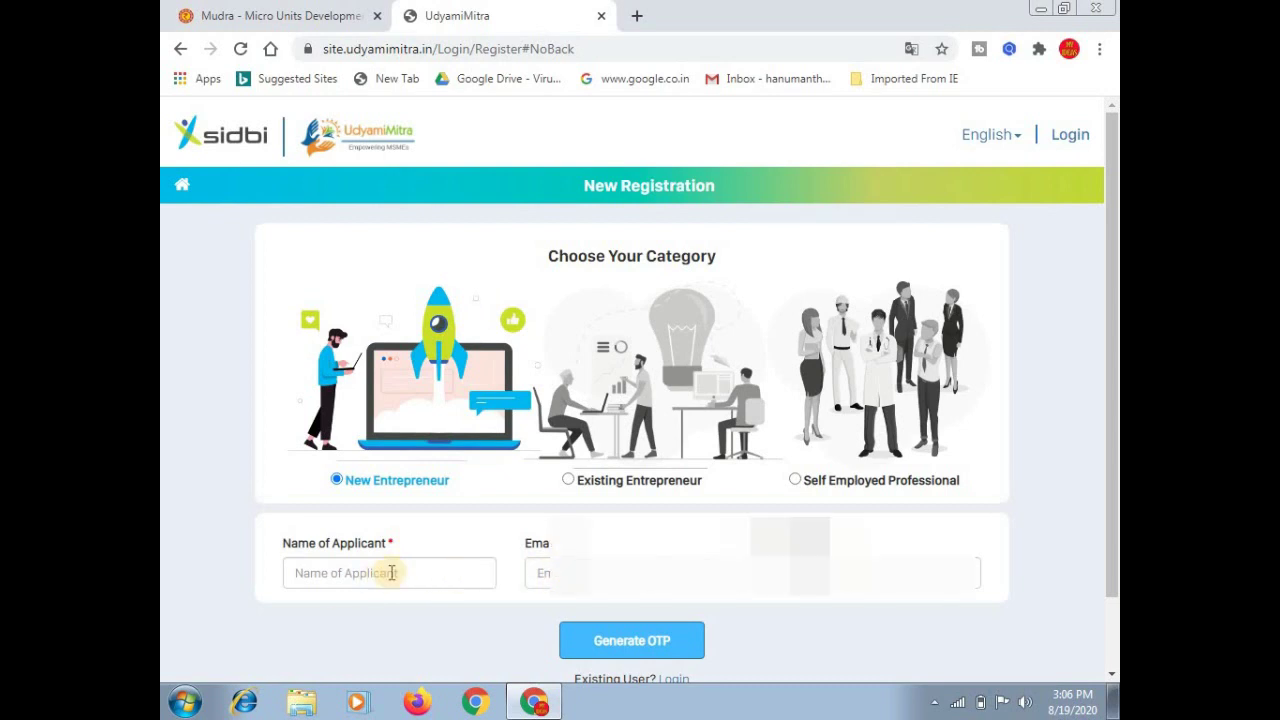
key("Down")
key("Return")
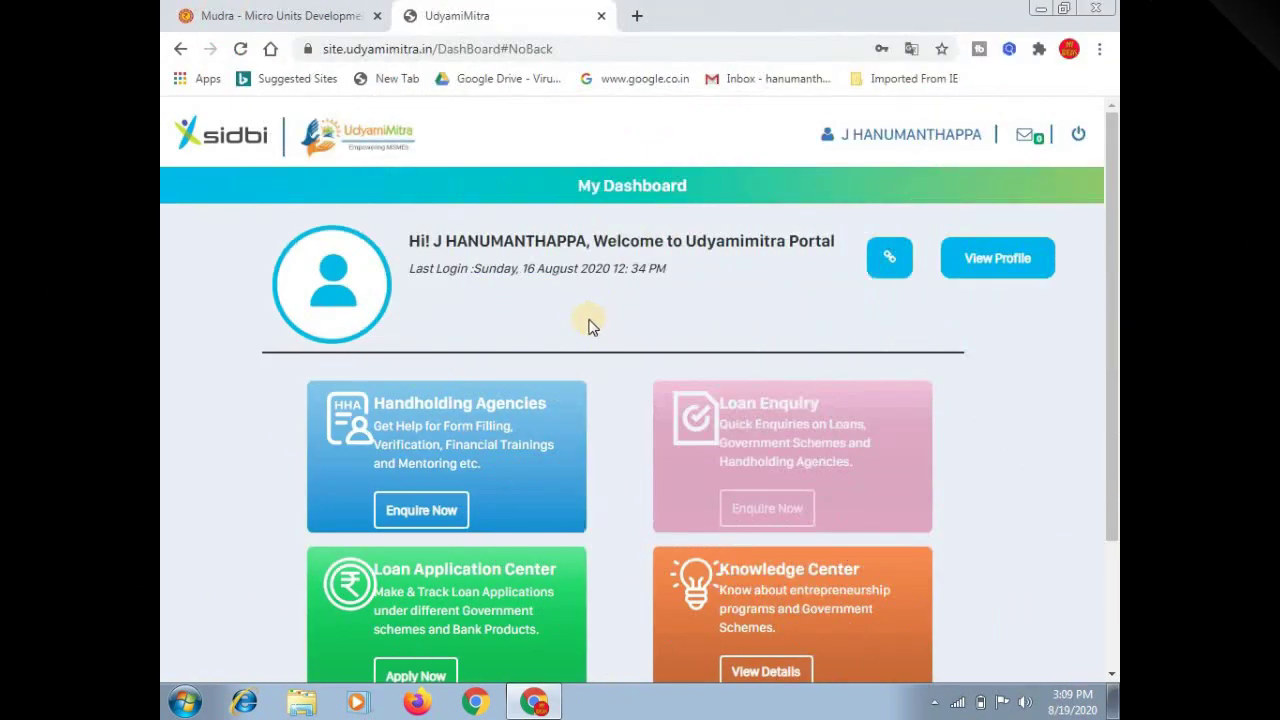
Open the Loan Application Center from the dashboard to apply for a loan
scroll(590, 326, "down", 1)
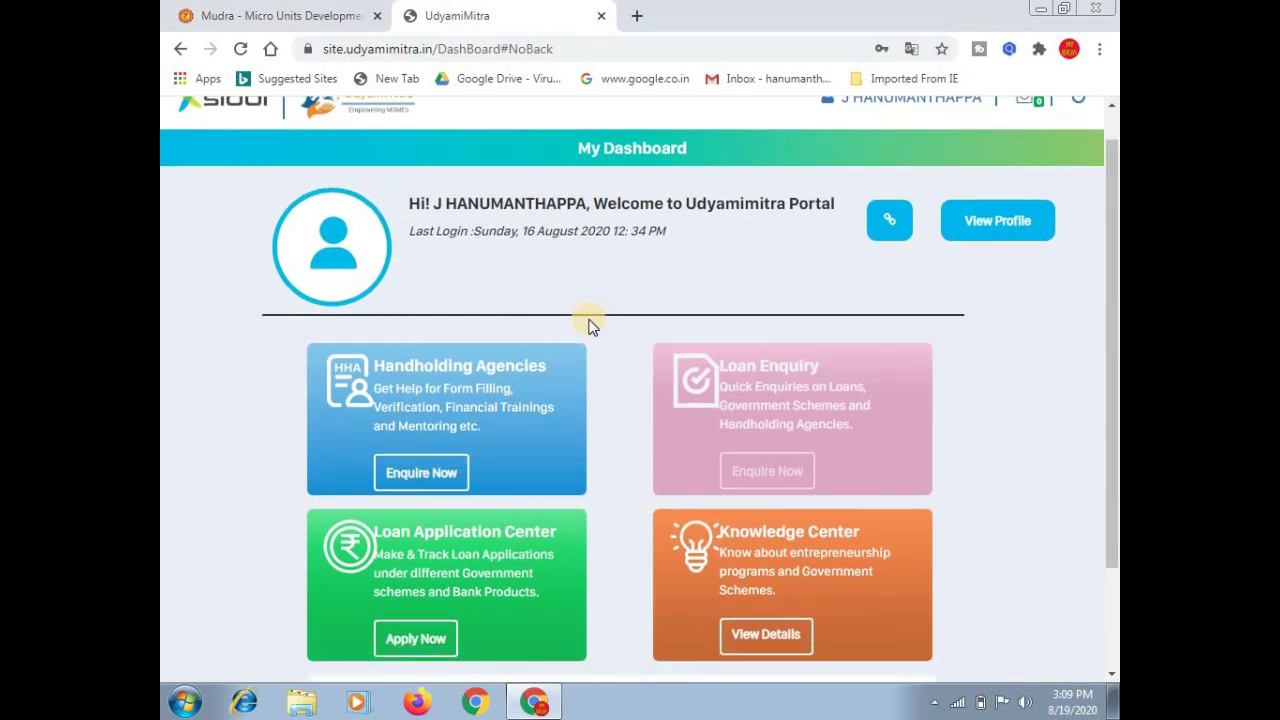
scroll(590, 326, "down", 2)
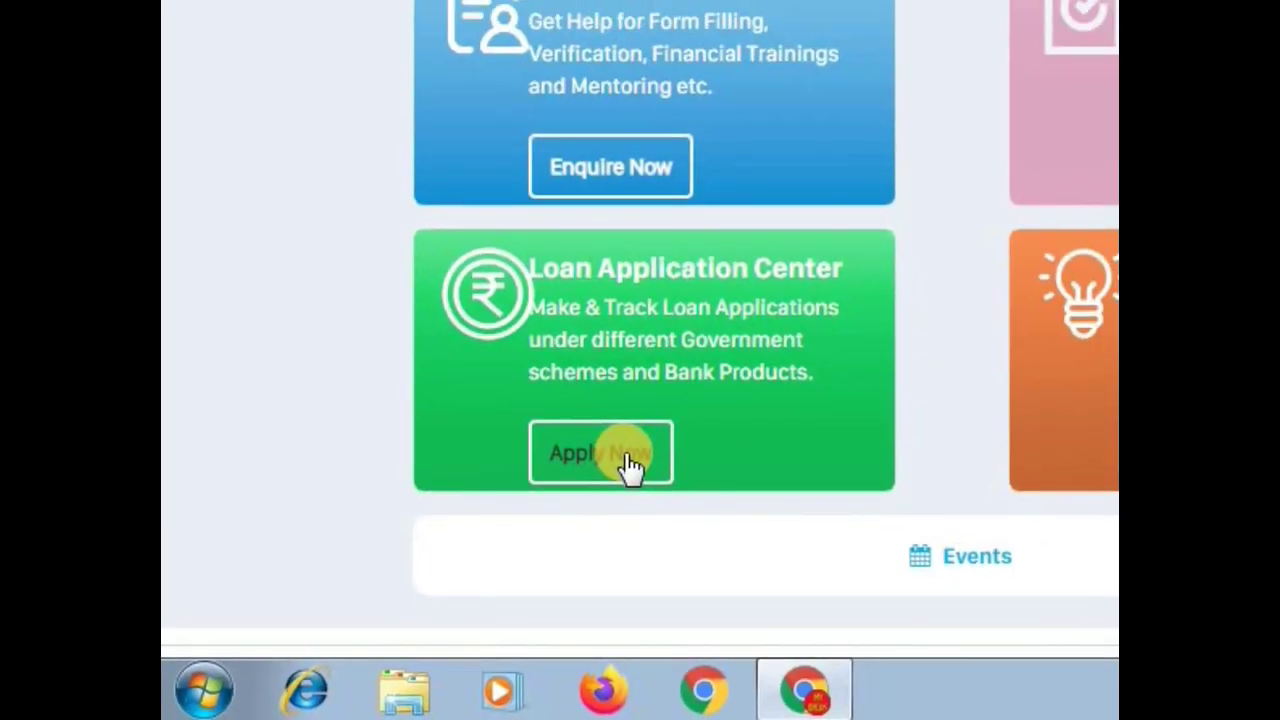
left_click(708, 420)
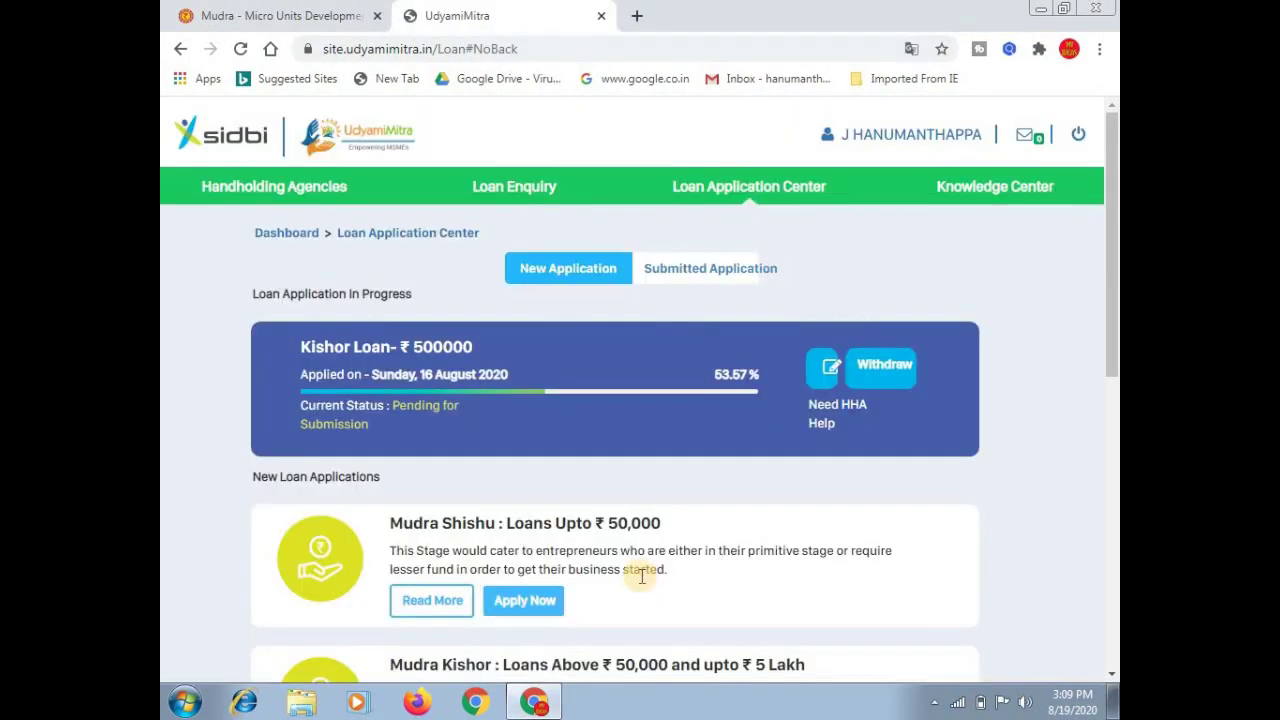
Start a new Mudra Shishu application for loans up to ₹ 50,000
scroll(643, 583, "down", 1)
scroll(643, 583, "down", 1)
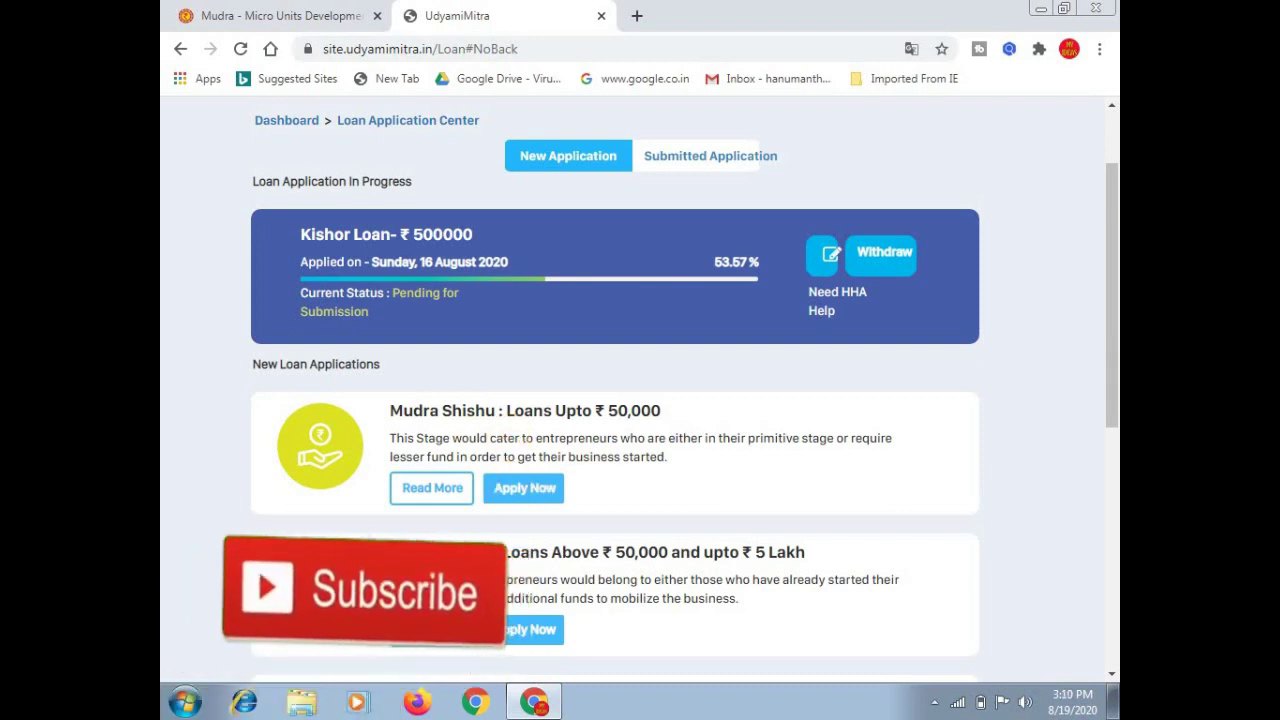
scroll(419, 503, "down", 3)
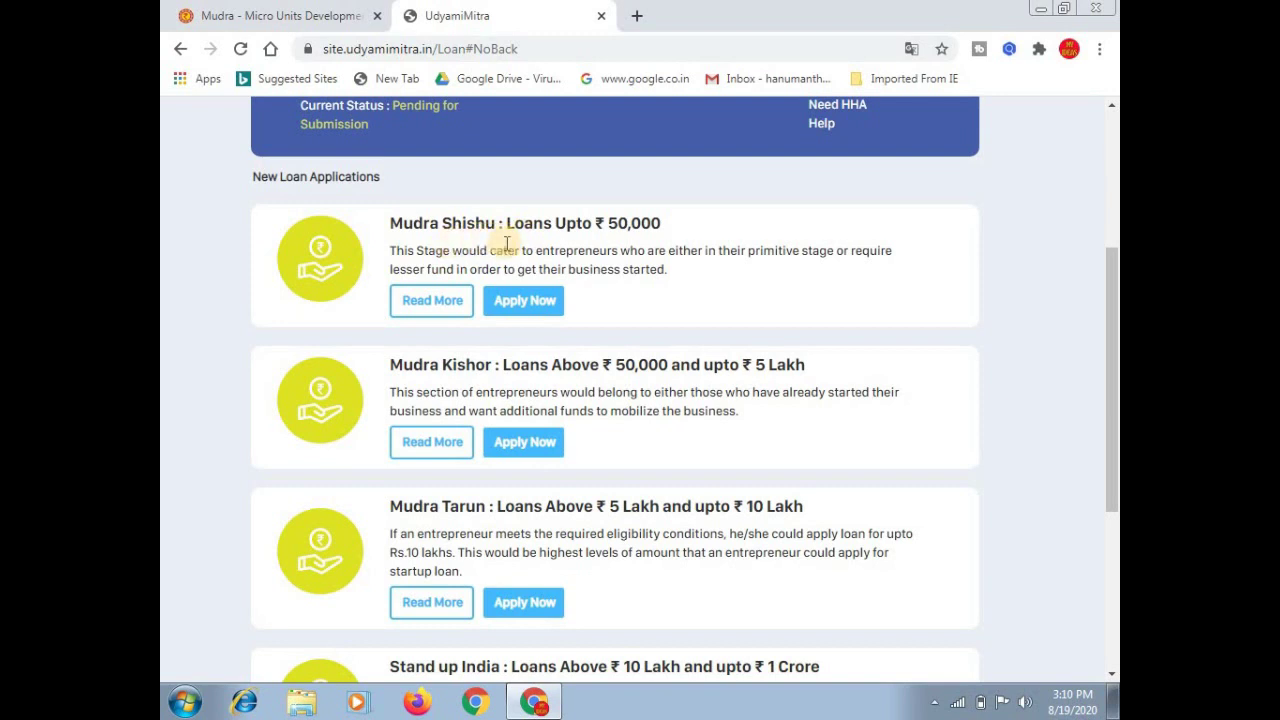
left_click(540, 303)
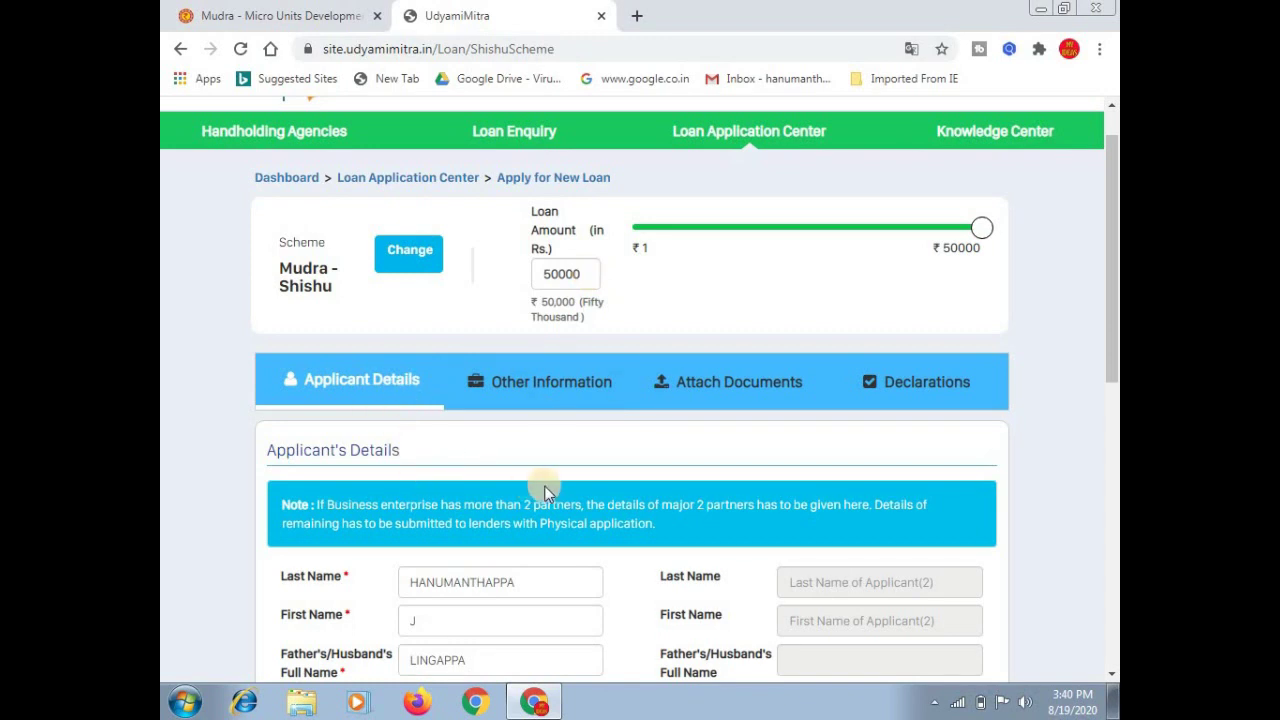
Set the applicant's Constitution to Proprietory in the Applicant's Details section
scroll(546, 487, "down", 3)
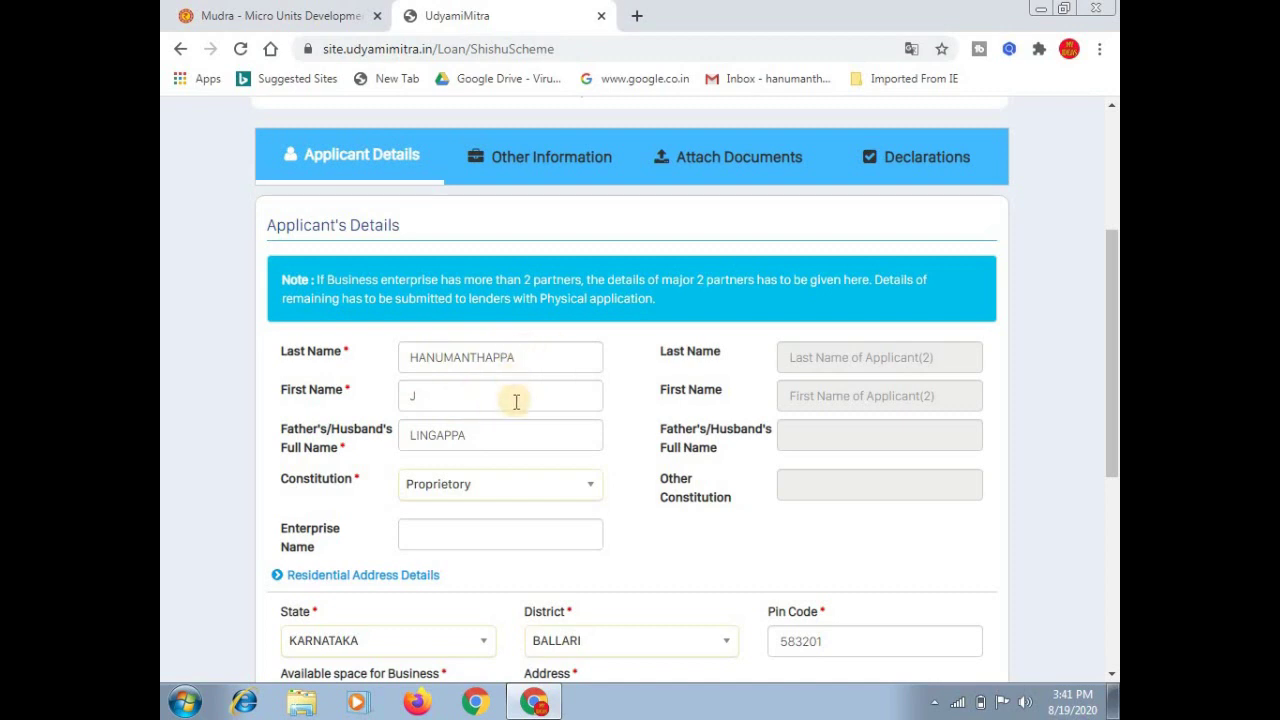
left_click(489, 487)
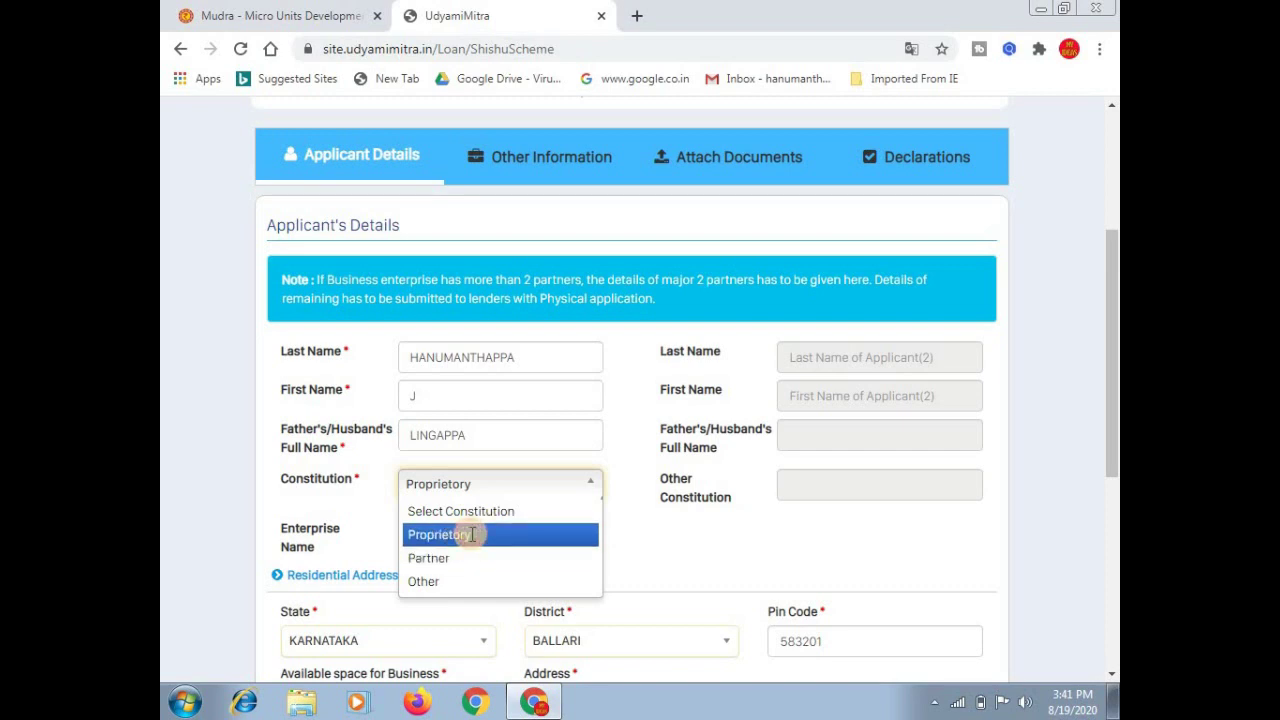
left_click(474, 532)
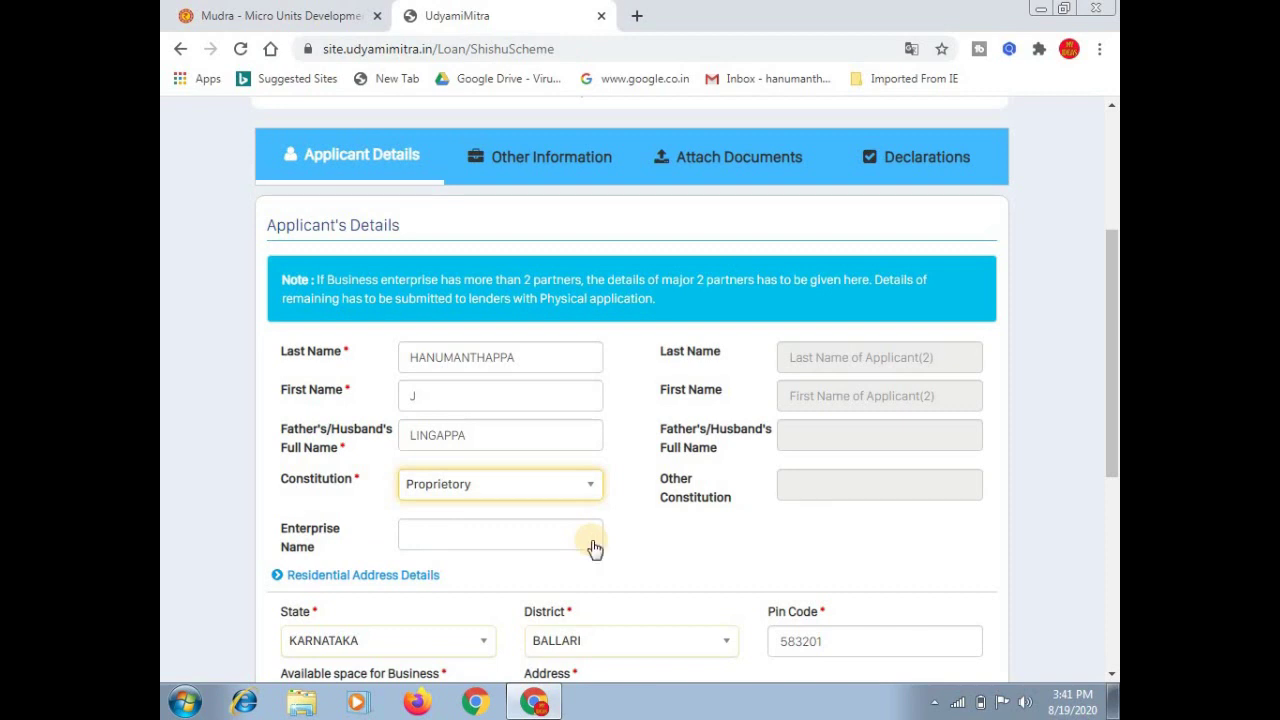
key("alt+Down")
left_click(478, 616)
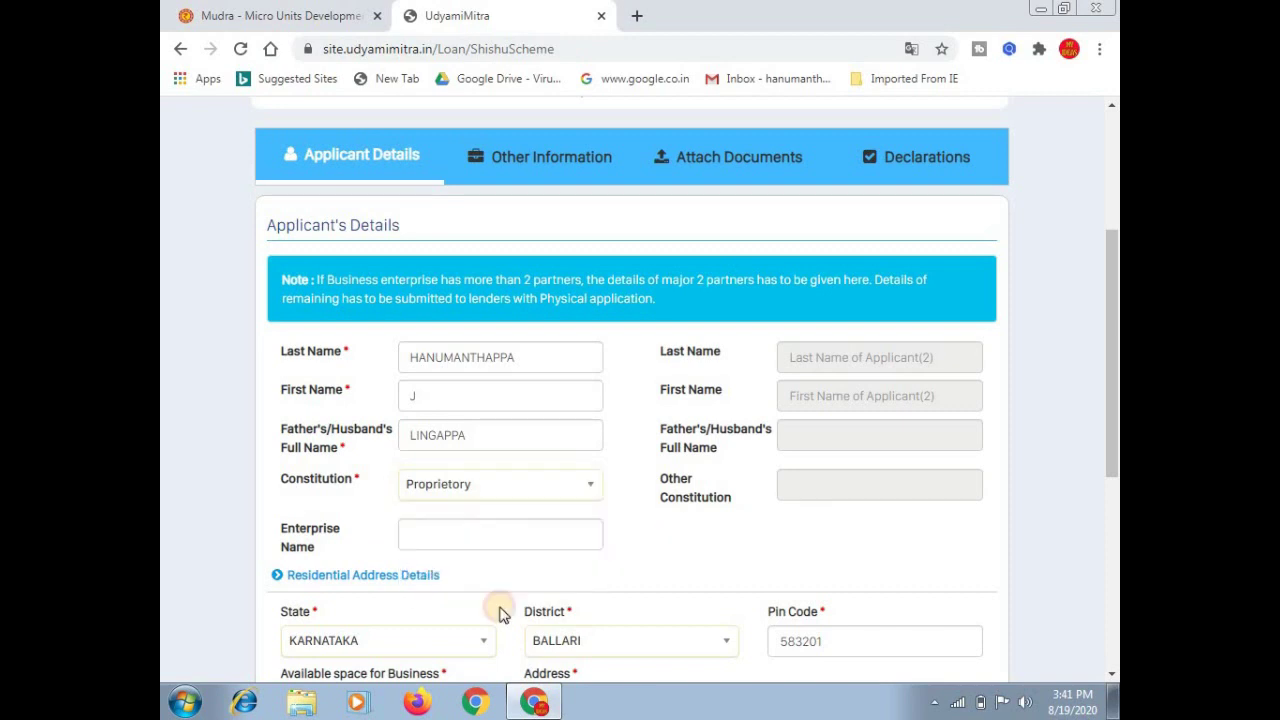
Check the State, District and Pin Code fields of the residential address
scroll(405, 608, "down", 2)
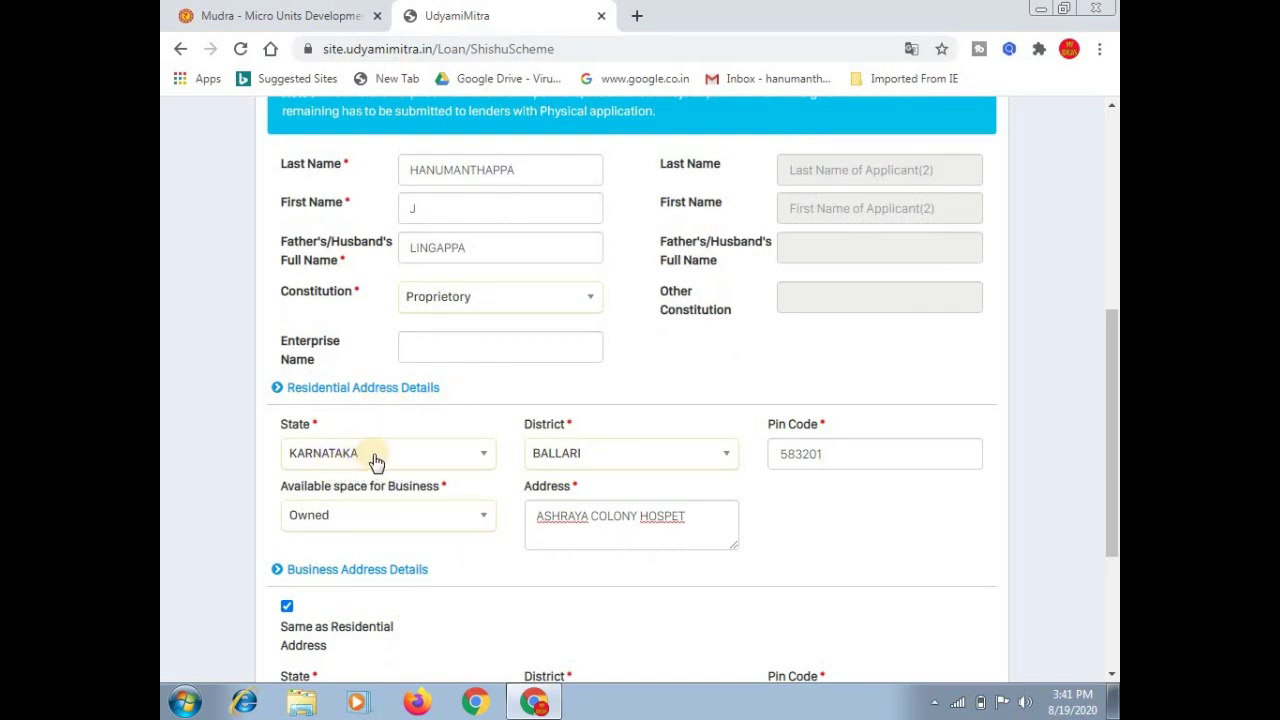
left_click(375, 460)
left_click(623, 451)
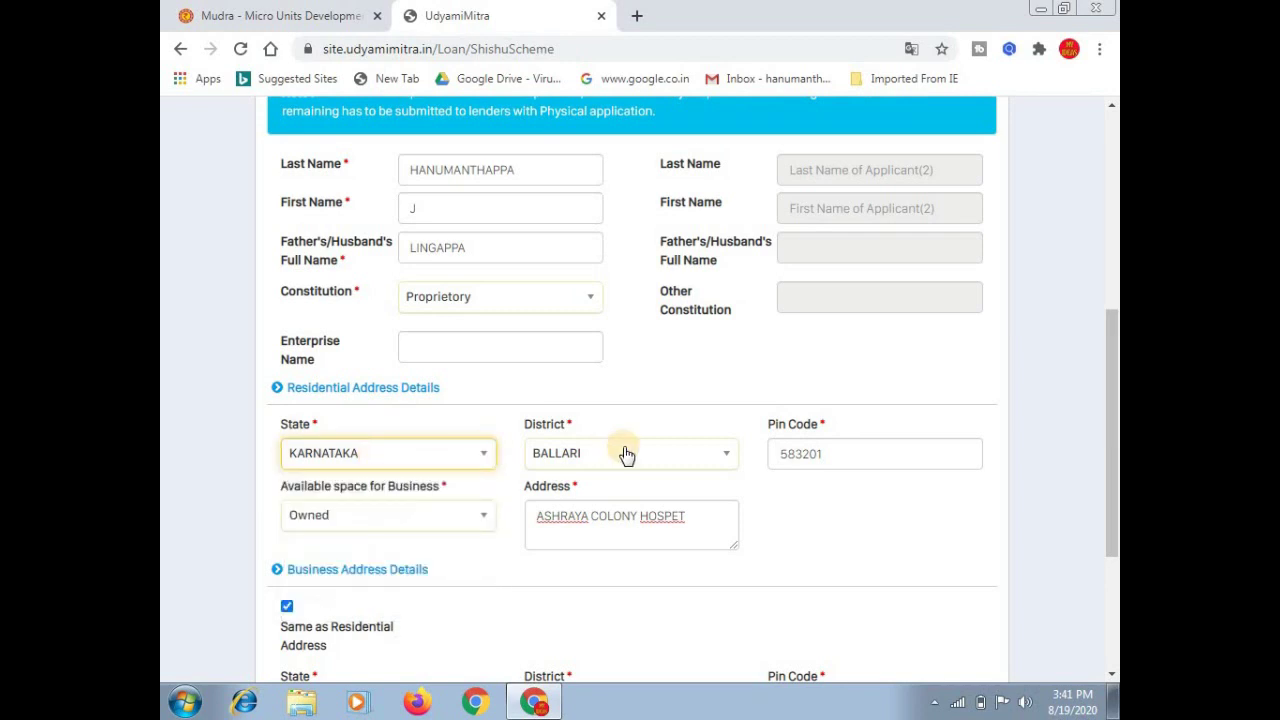
left_click(655, 451)
left_click(672, 466)
left_click(858, 455)
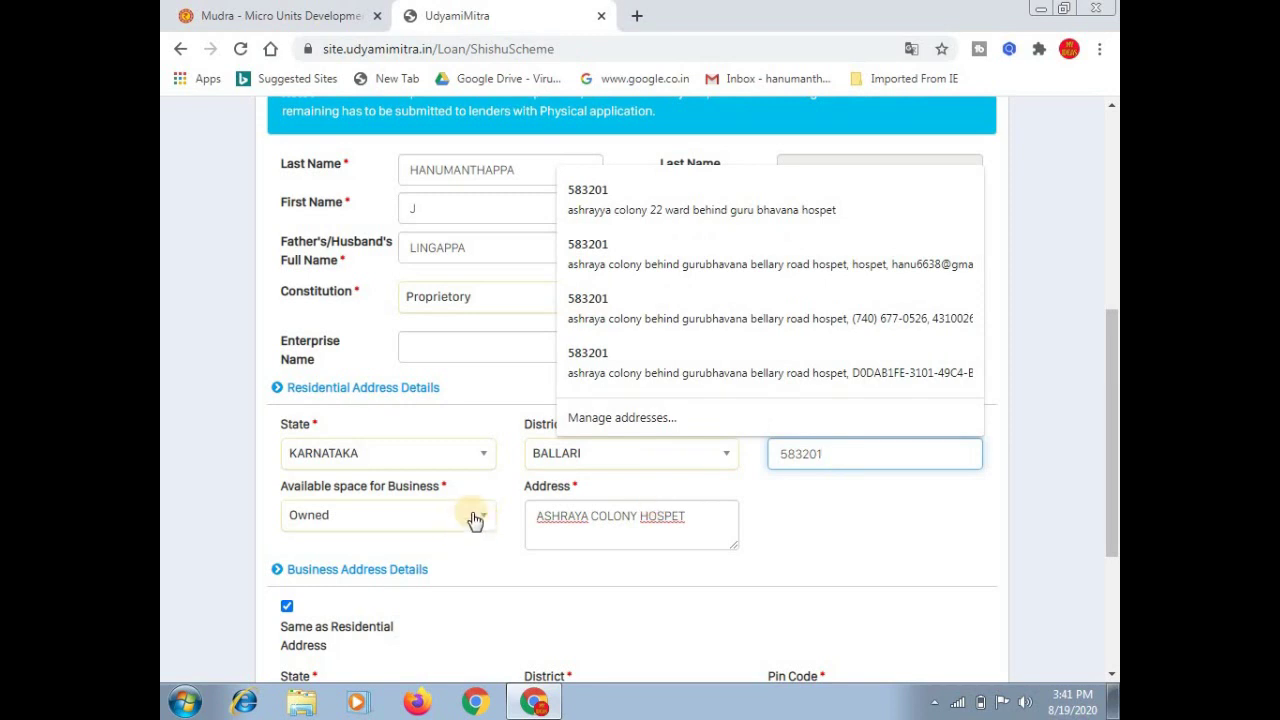
Check the options for Available space for Business and the residential Address field
left_click(411, 528)
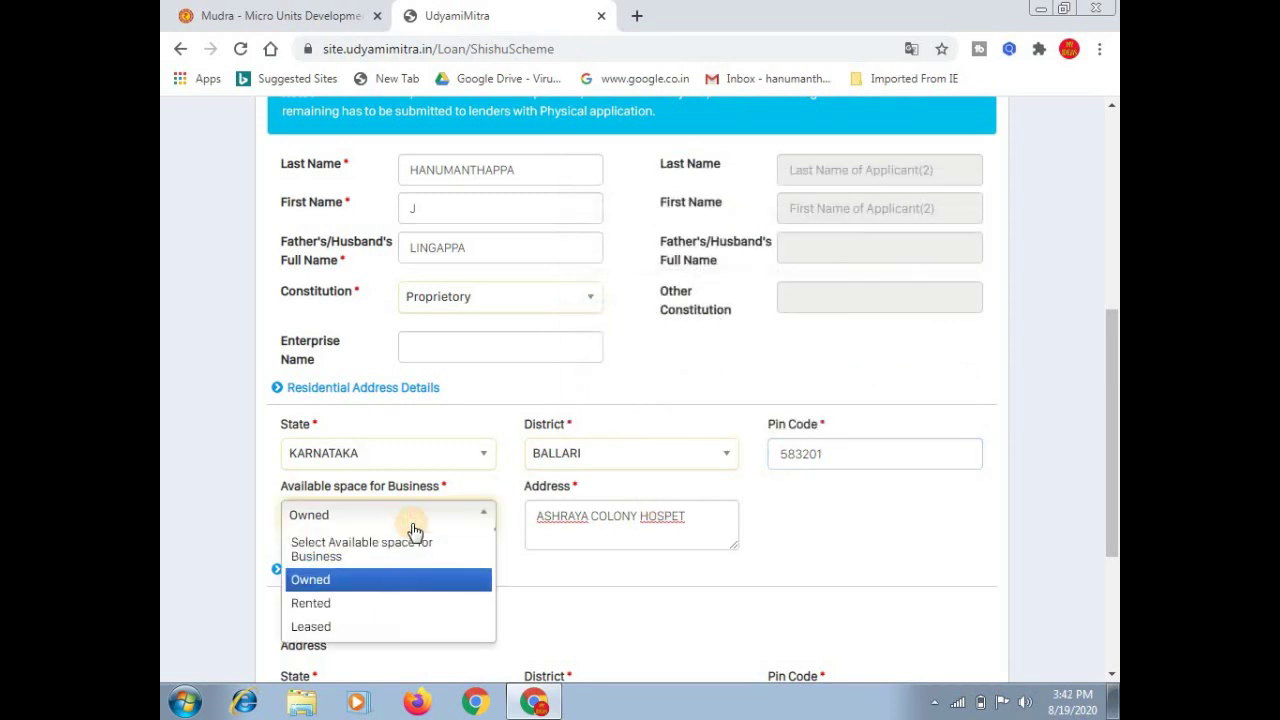
left_click(414, 528)
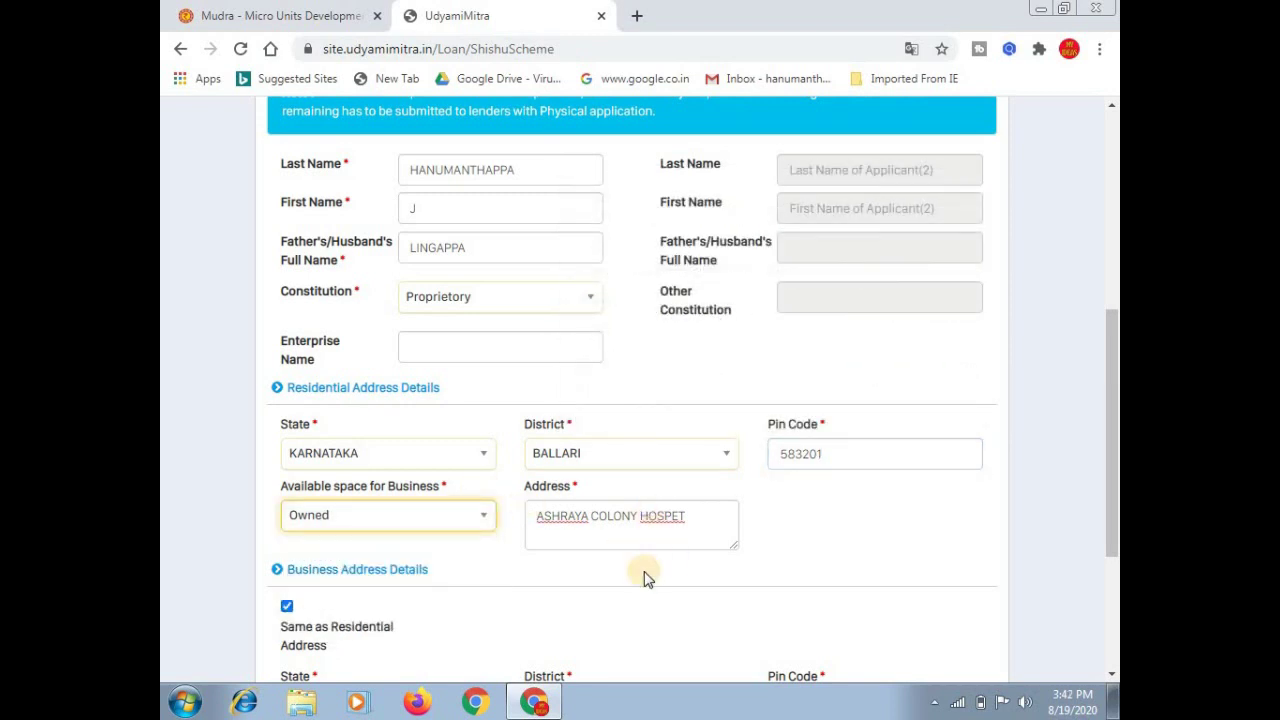
left_click(707, 521)
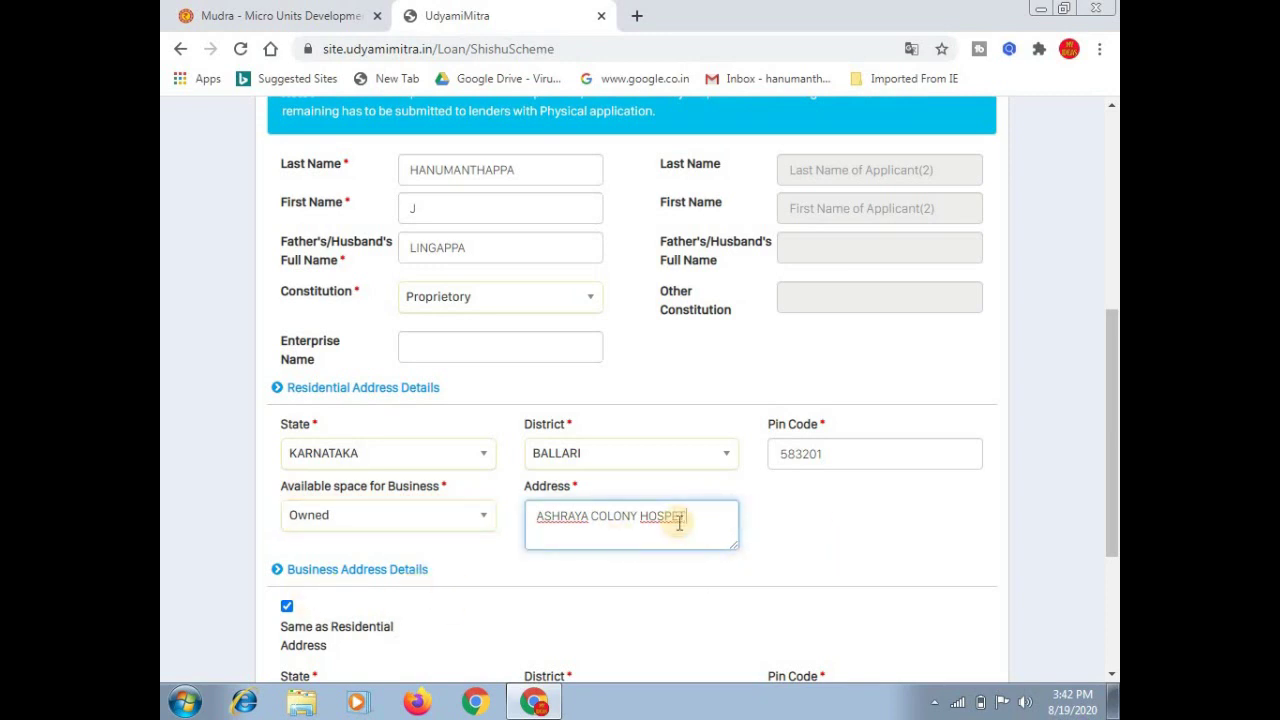
left_click(478, 568)
Keep the business address the same as the residential address and continue to Other Information
scroll(478, 568, "down", 2)
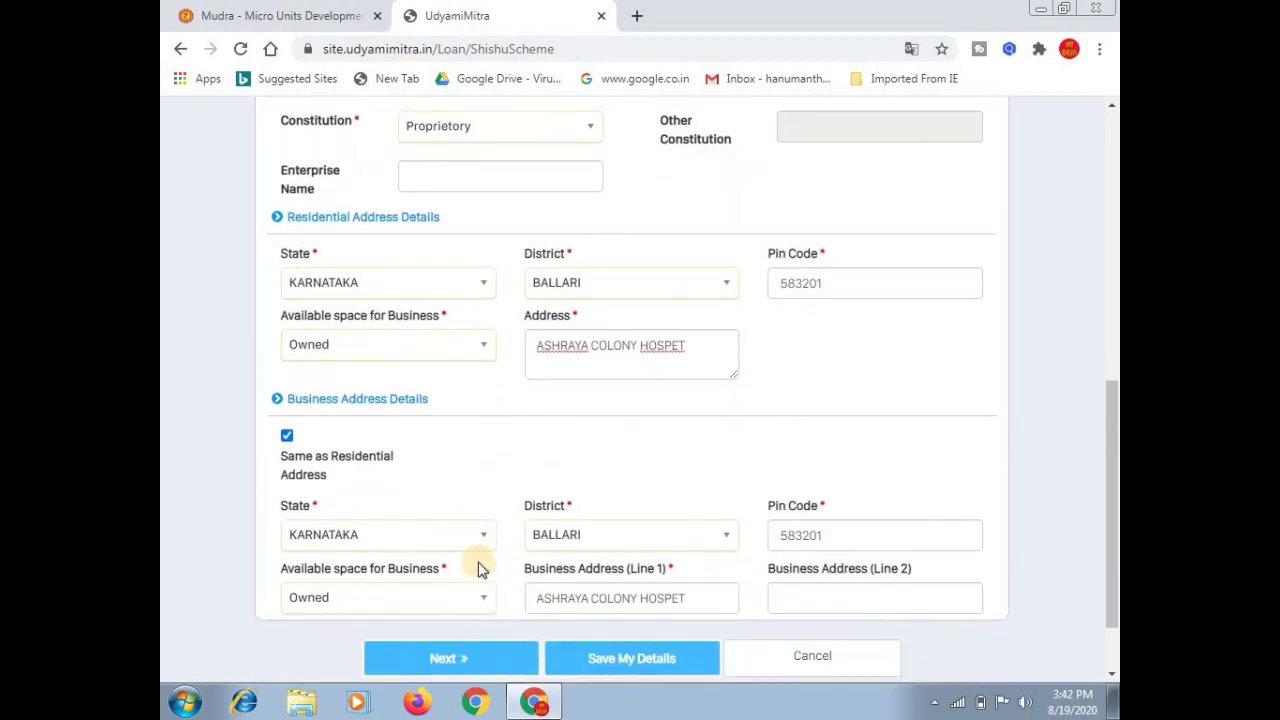
left_click(287, 420)
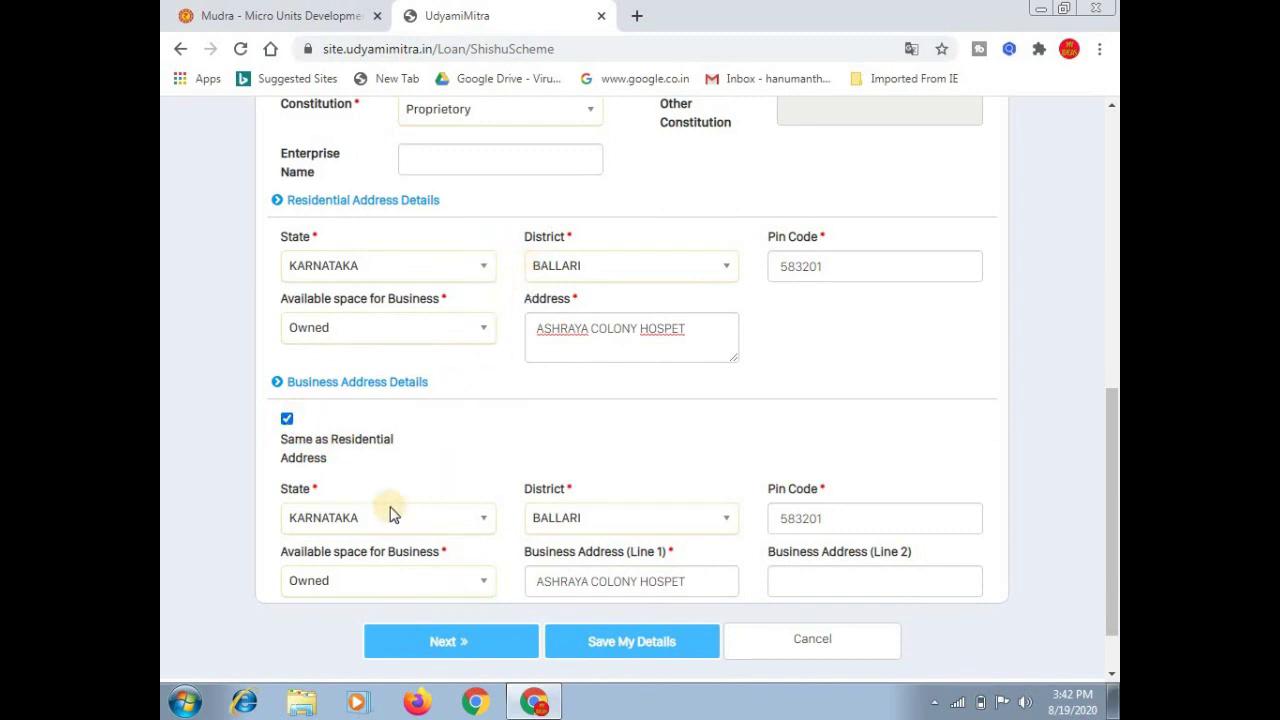
left_click(470, 645)
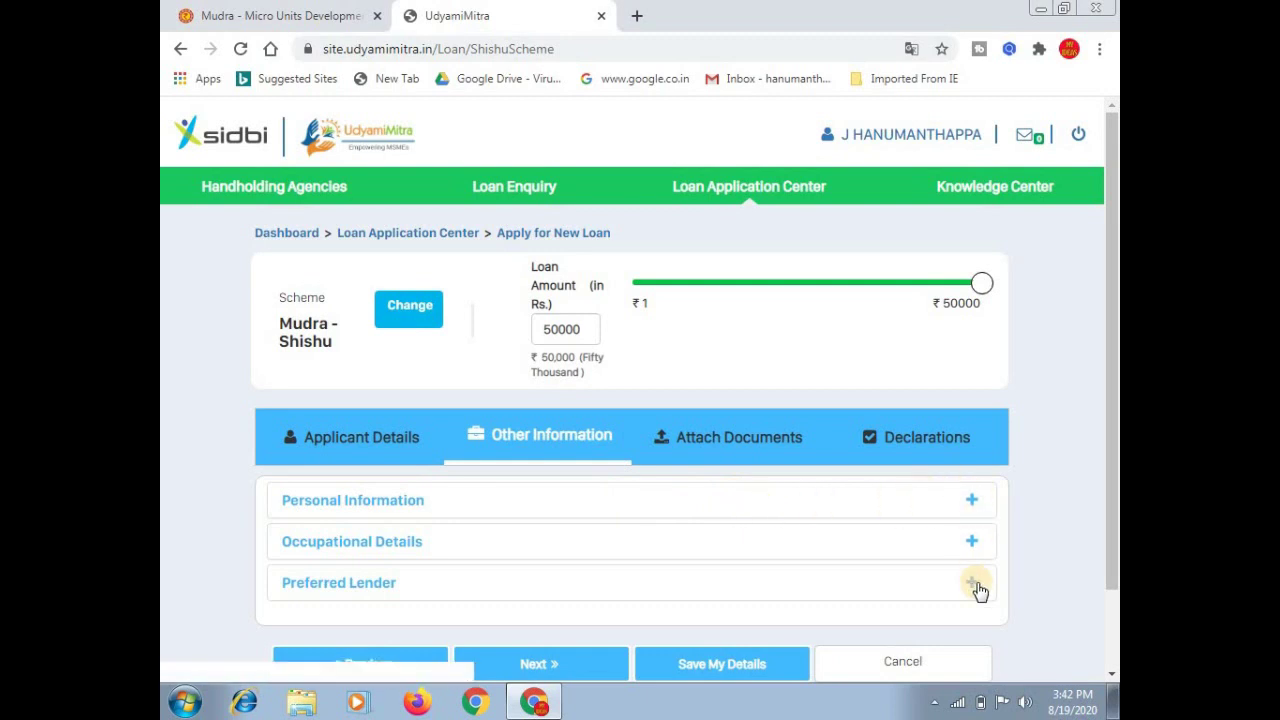
Expand Personal Information and check the Qualification and Date Of Birth fields
left_click(975, 501)
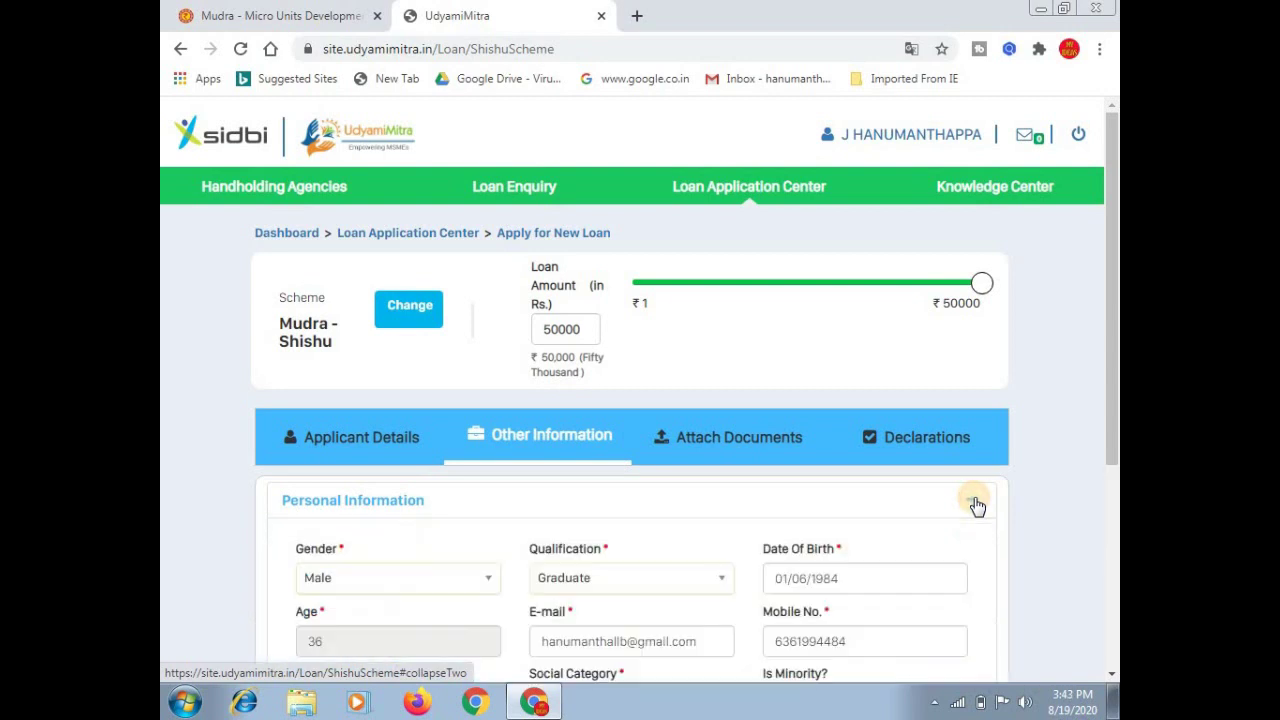
left_click(1112, 678)
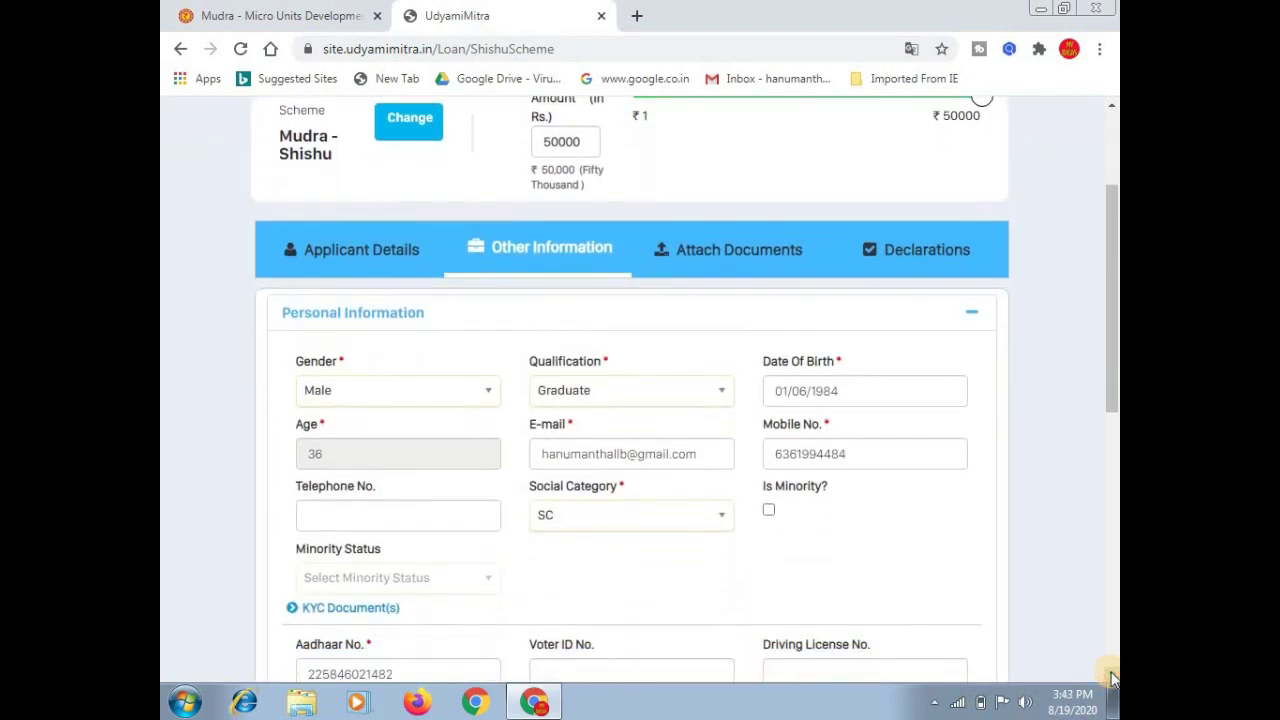
left_click(1112, 678)
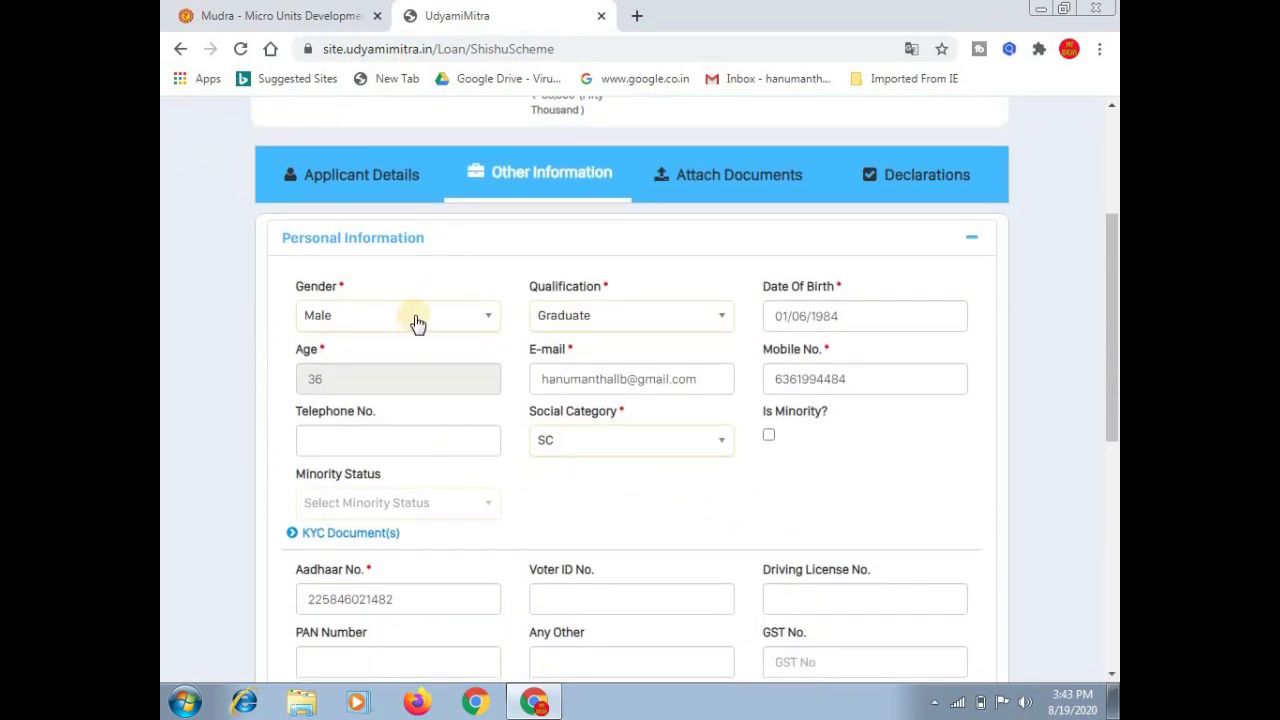
left_click(647, 320)
left_click(647, 322)
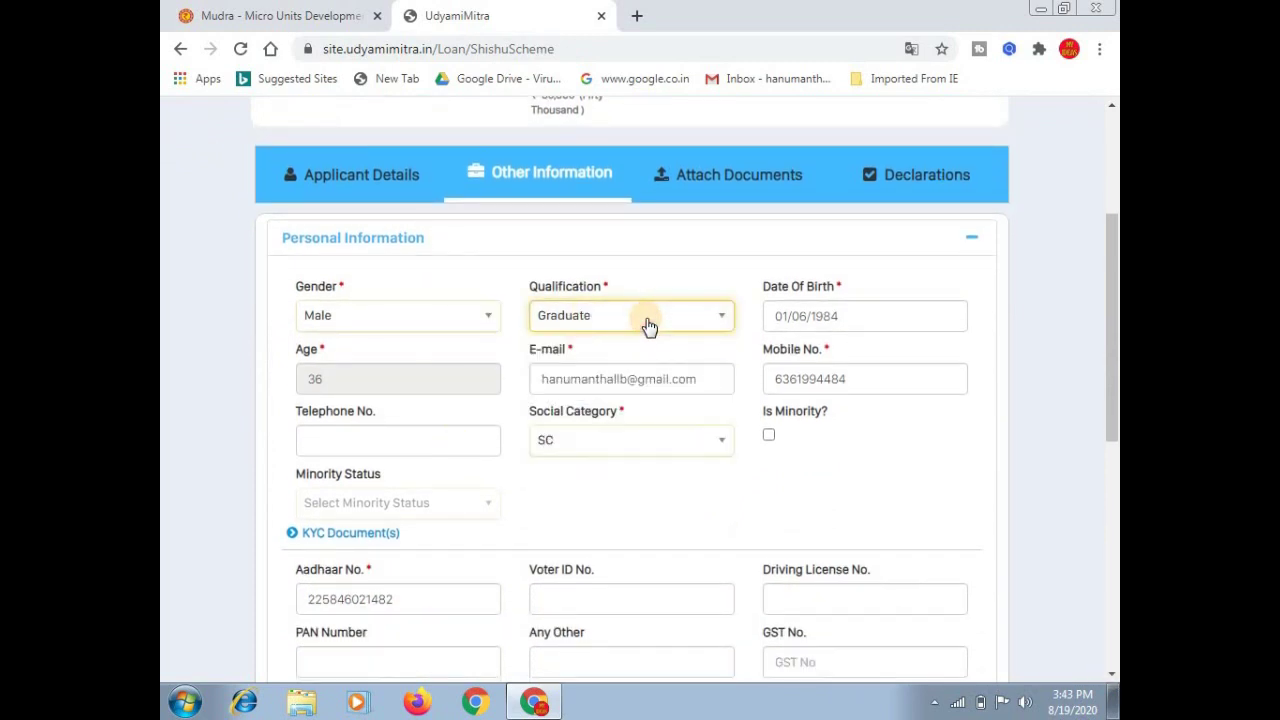
left_click(876, 320)
Keep SC as the Social Category and mark the applicant as belonging to a minority
left_click(614, 447)
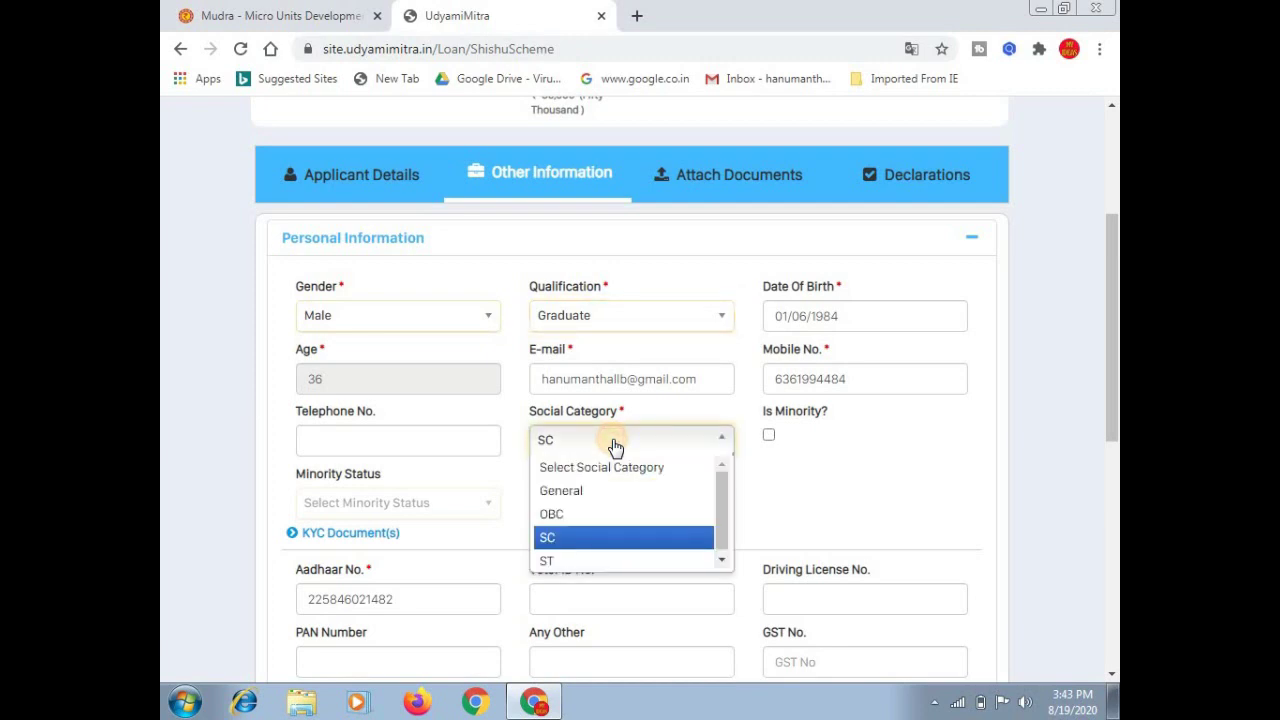
left_click(614, 447)
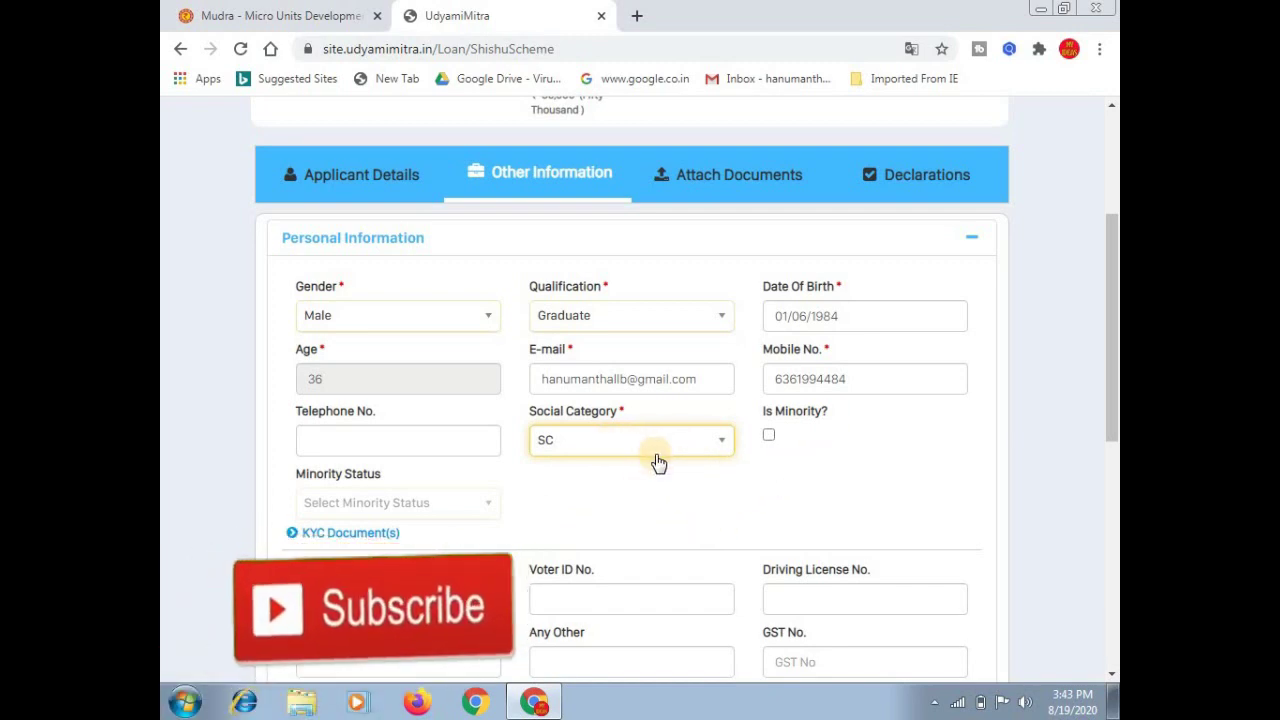
left_click(769, 436)
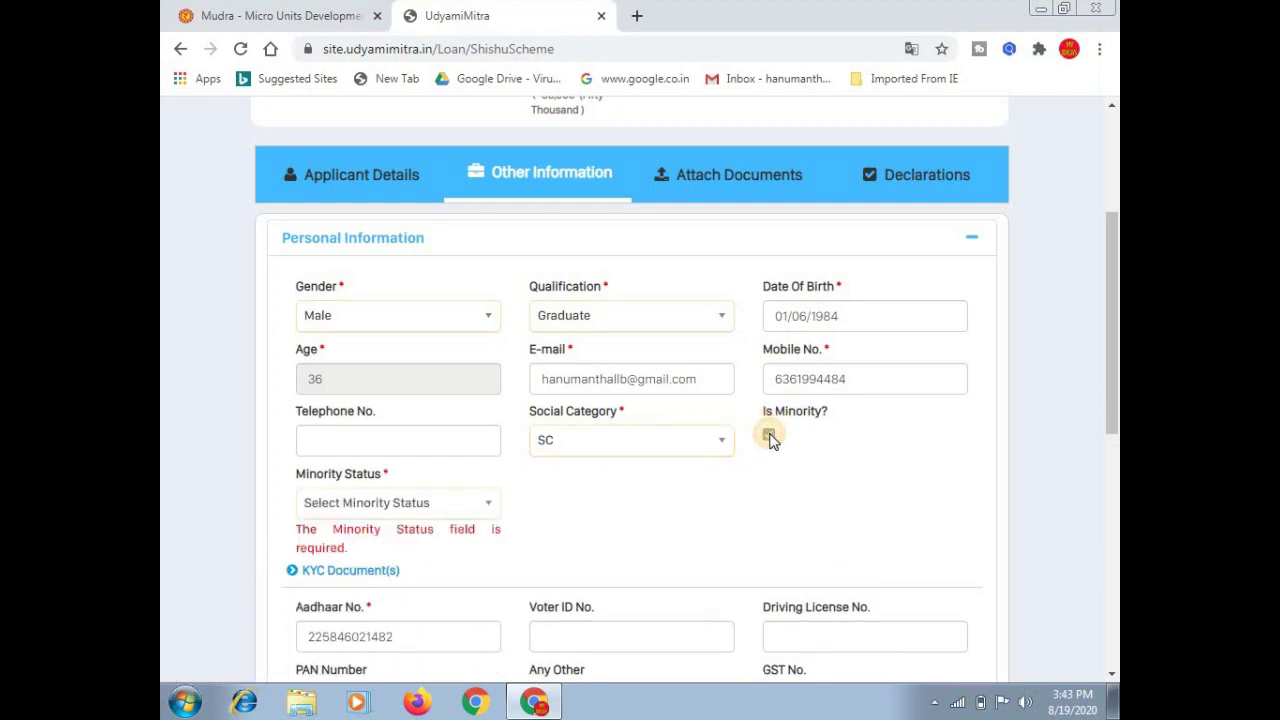
Check the Minority Status options and clear the Is Minority mark for the applicant
left_click(453, 503)
scroll(360, 630, "down", 1)
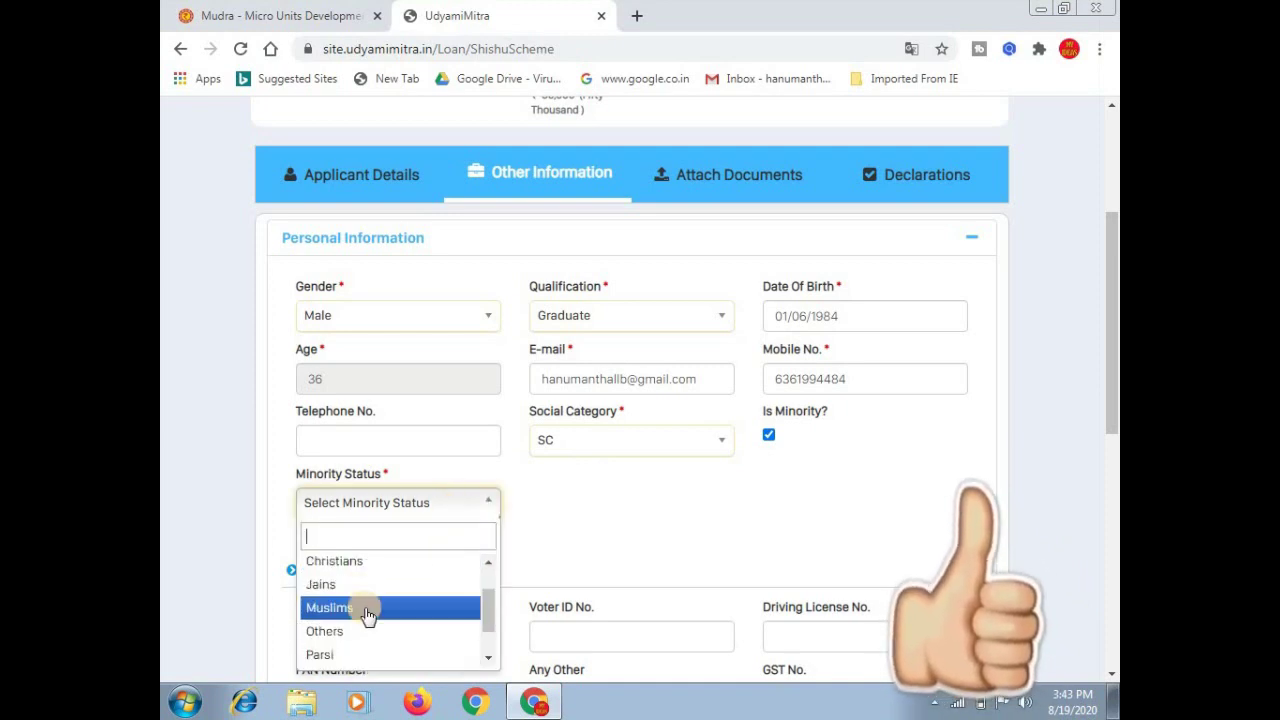
left_click(537, 517)
left_click(769, 436)
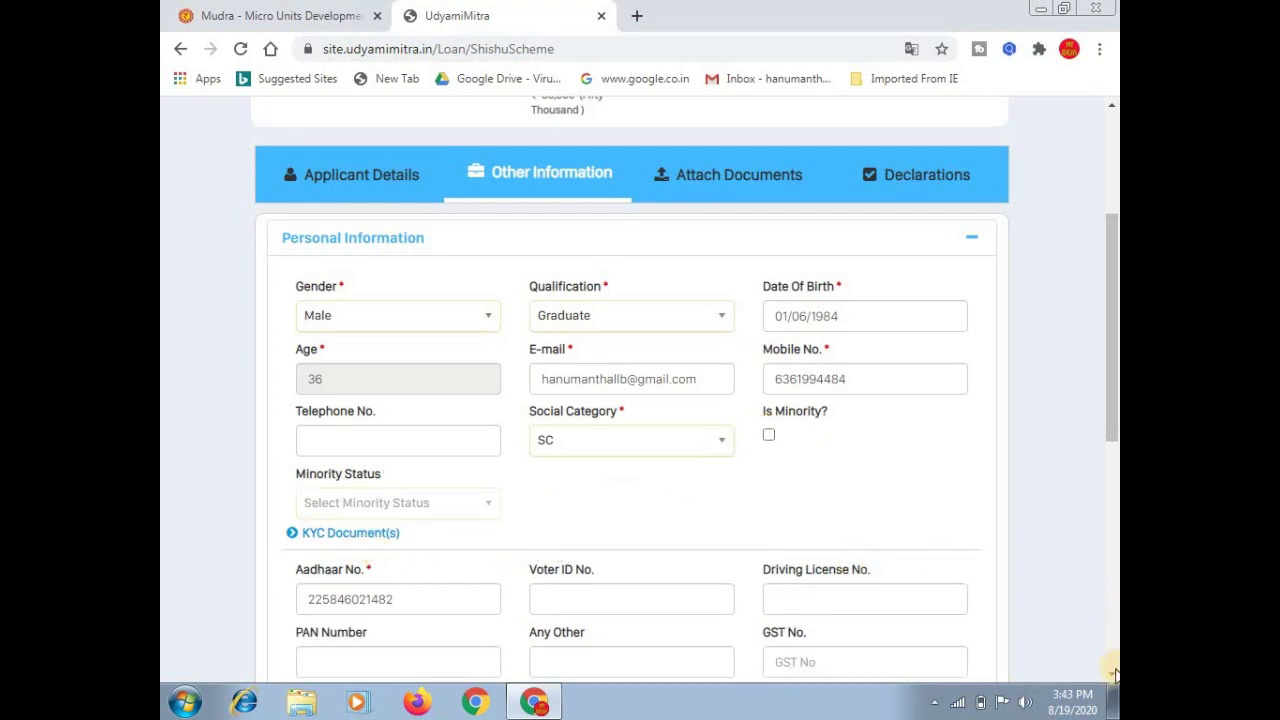
Check the New Business Enterprise and First Time Entrepreneur options under Line of Business Activity, keeping Yes for both
scroll(1115, 678, "down", 4)
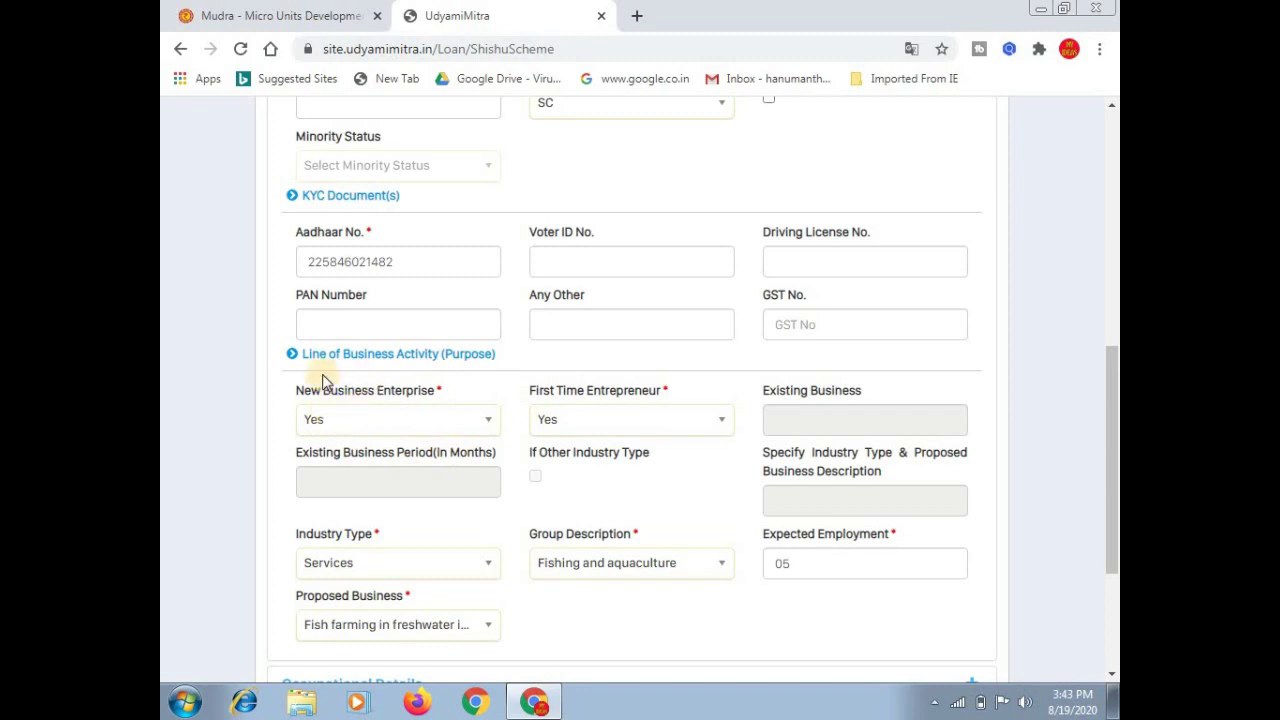
left_click(375, 427)
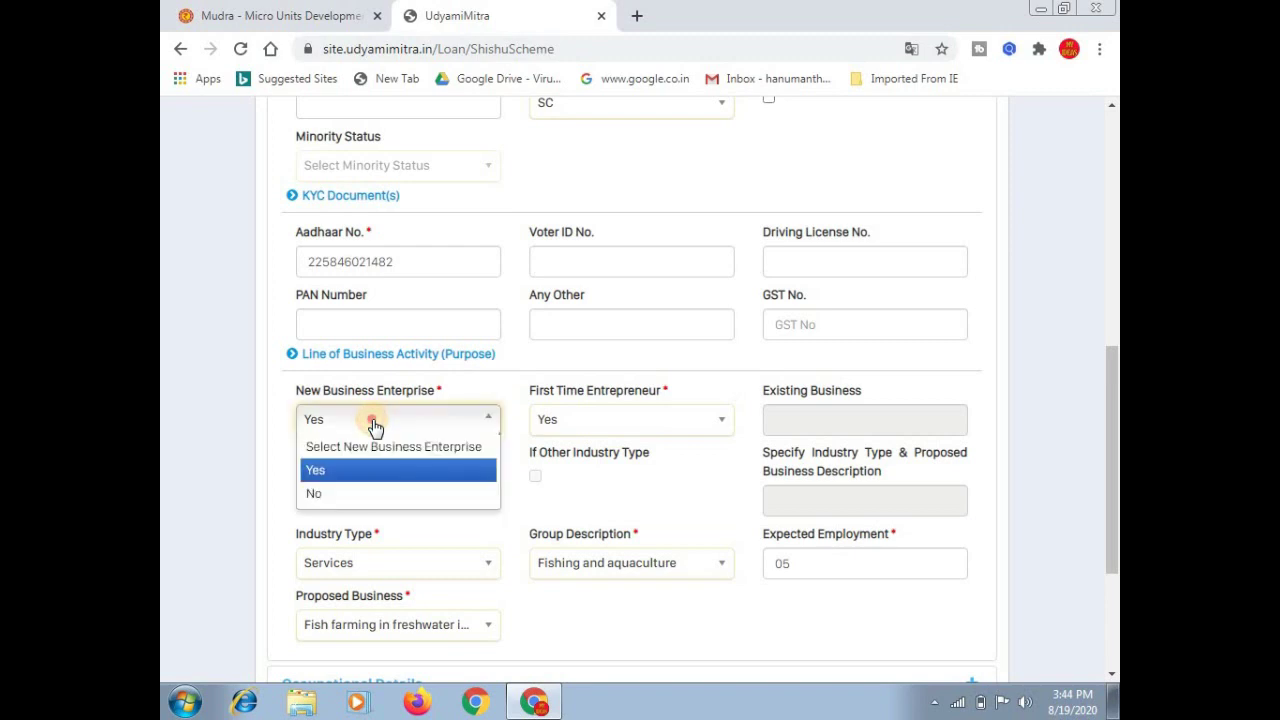
left_click(375, 427)
left_click(604, 426)
left_click(604, 426)
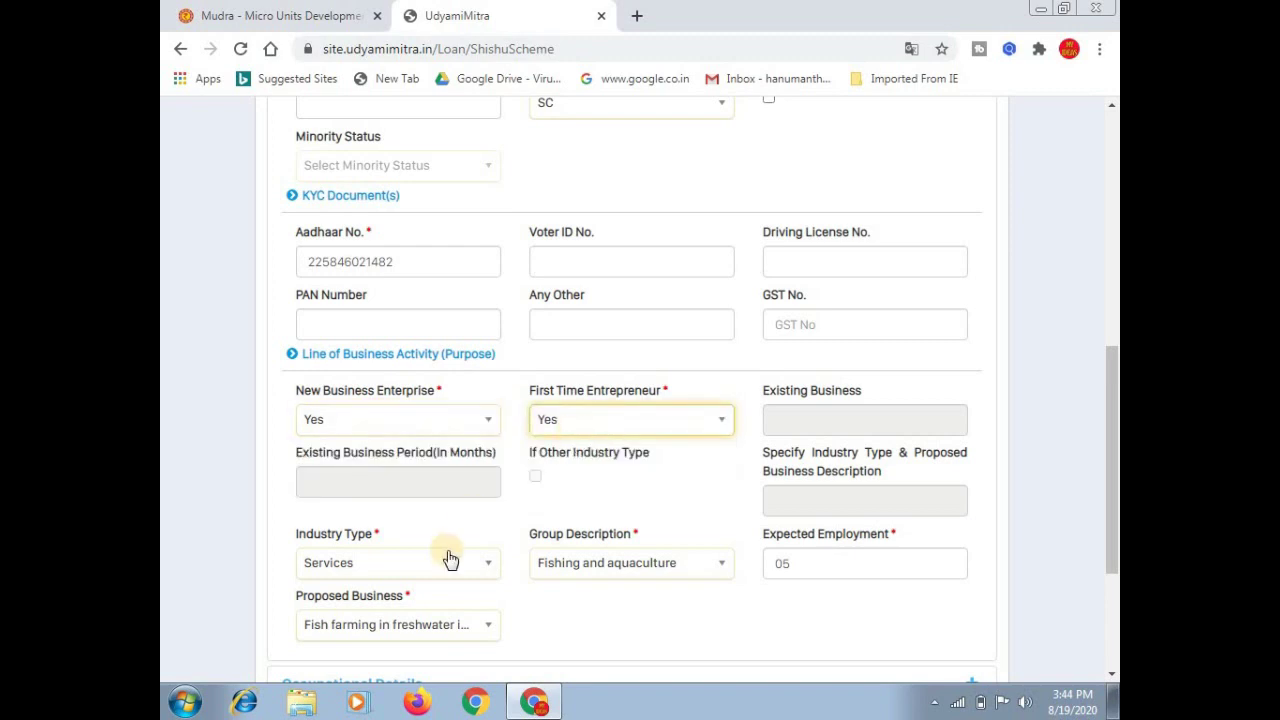
Check the Industry Type and Group Description options, keeping Services and Fishing and aquaculture
left_click(396, 570)
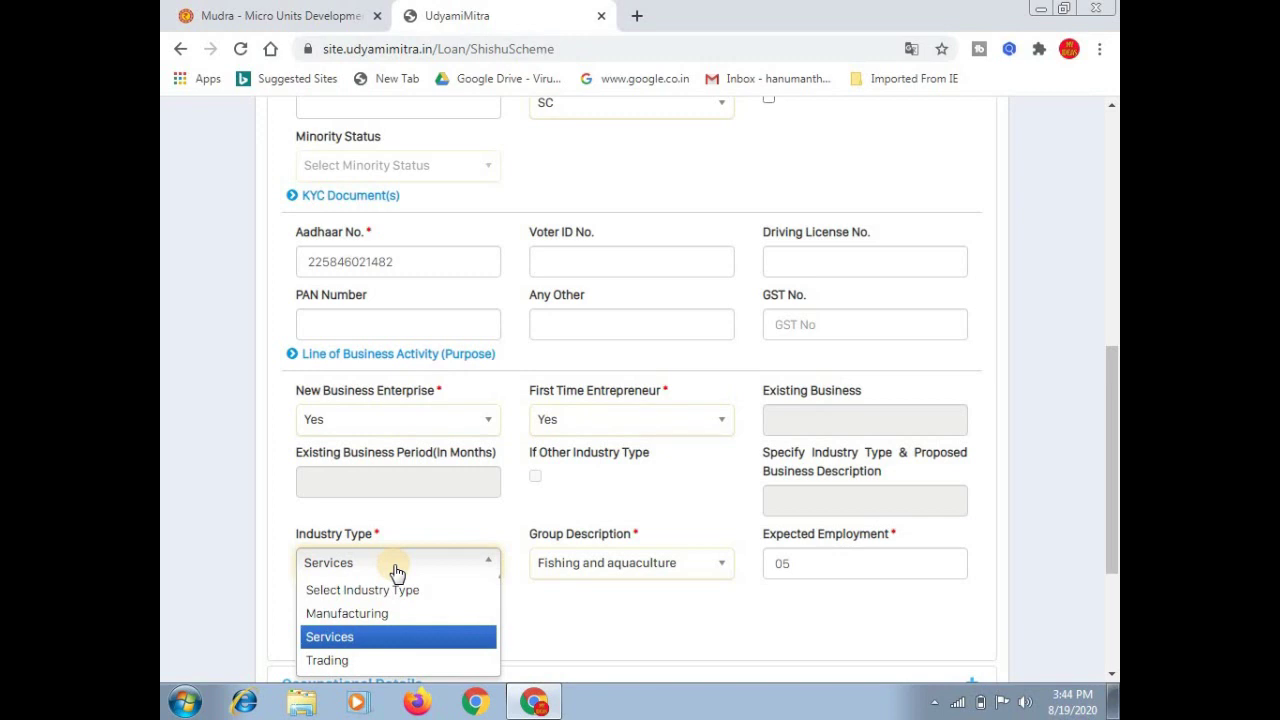
left_click(392, 540)
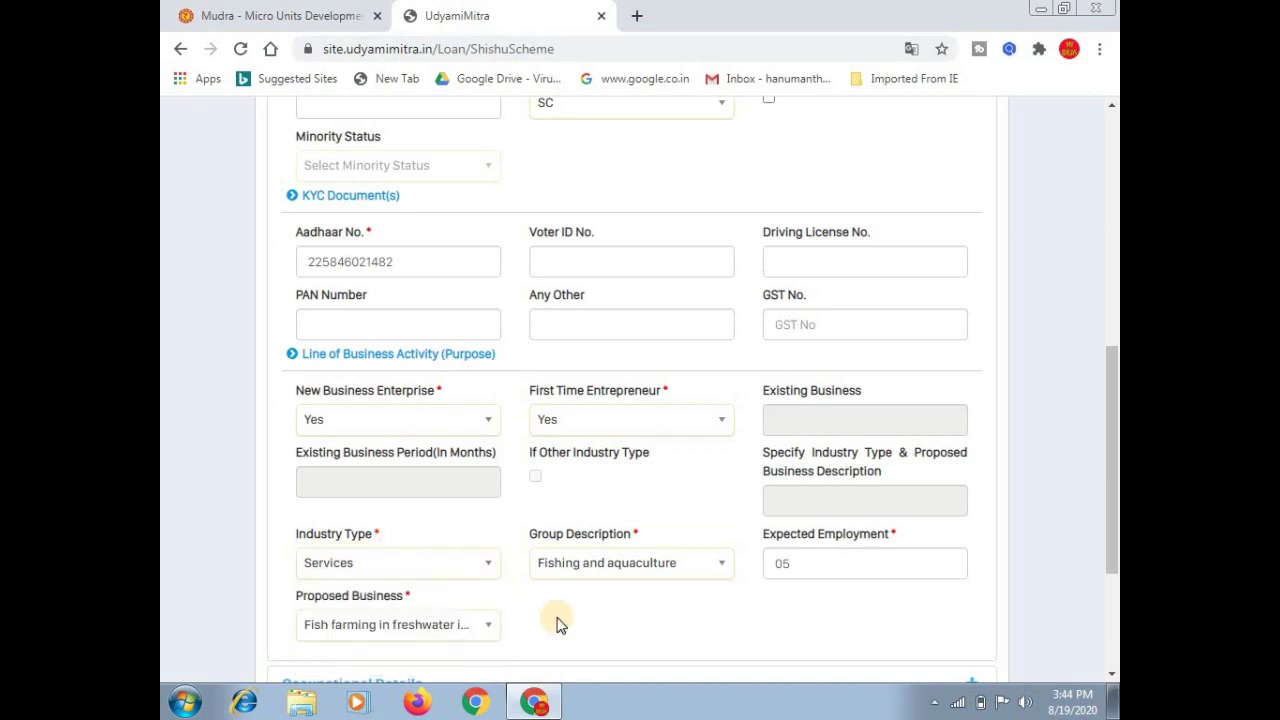
left_click(690, 578)
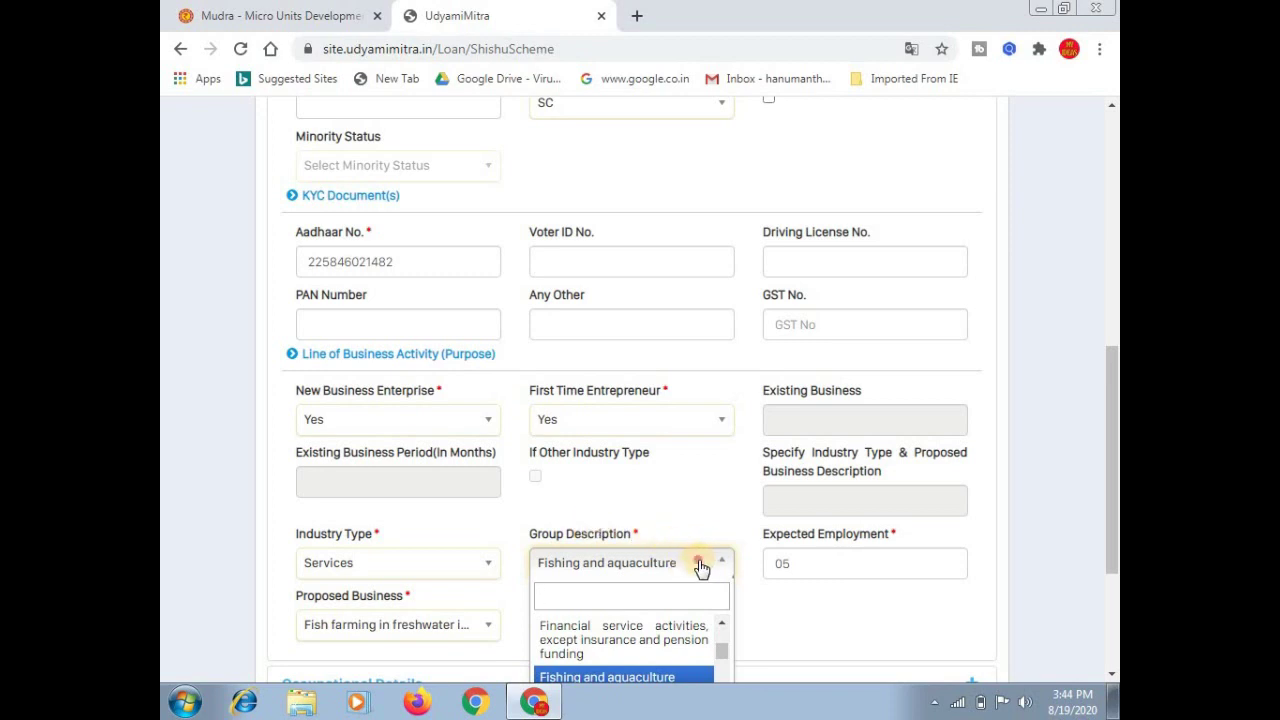
left_click(701, 568)
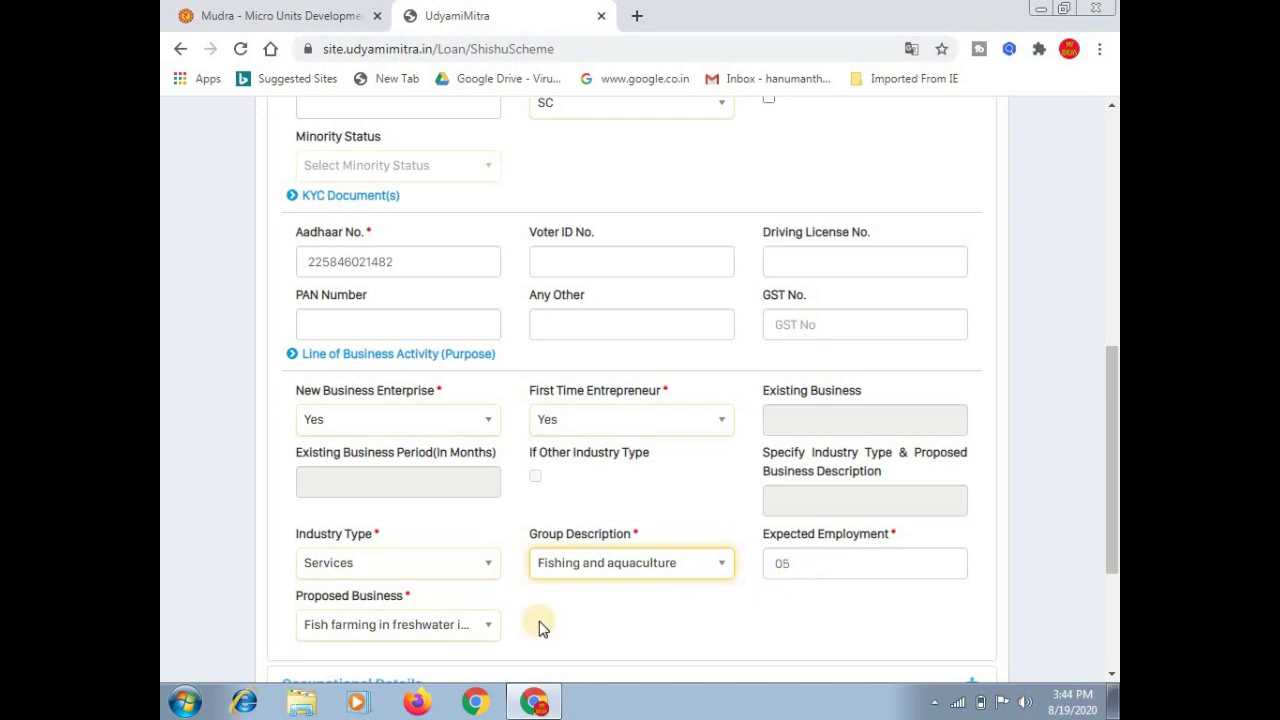
Look through the Proposed Business options and keep the freshwater fish farming choice
left_click(474, 628)
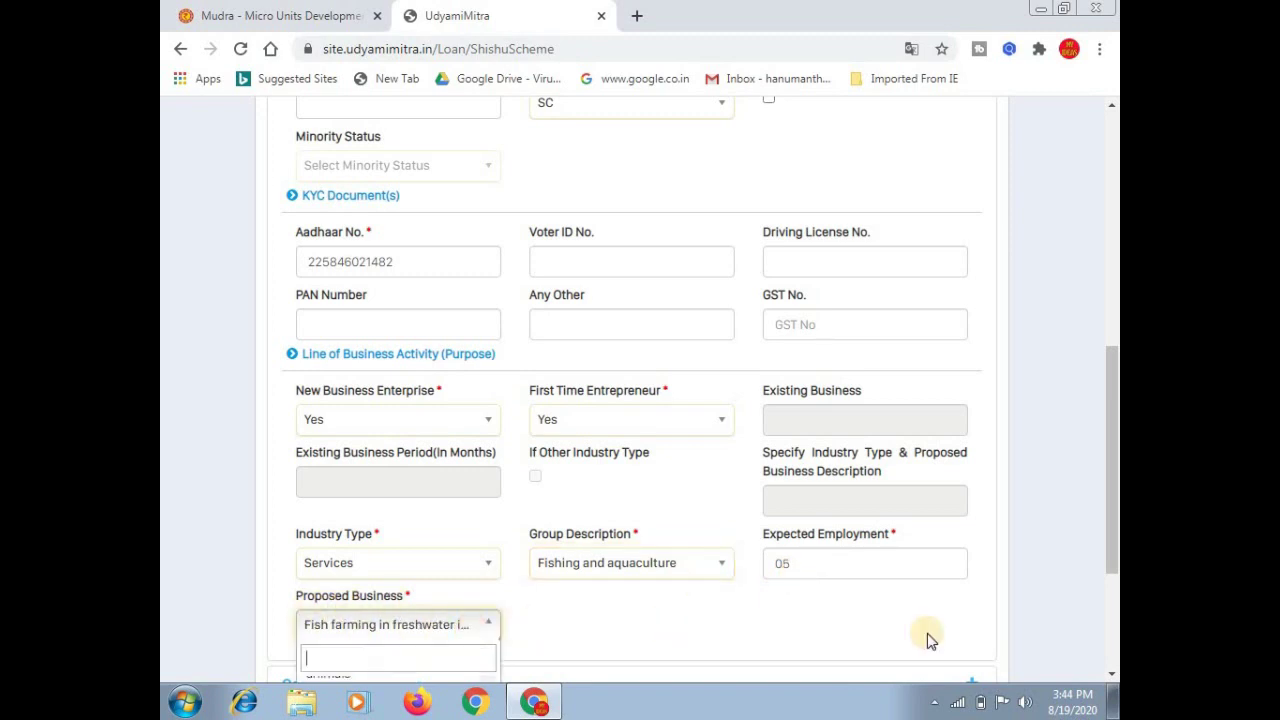
scroll(1113, 678, "down", 3)
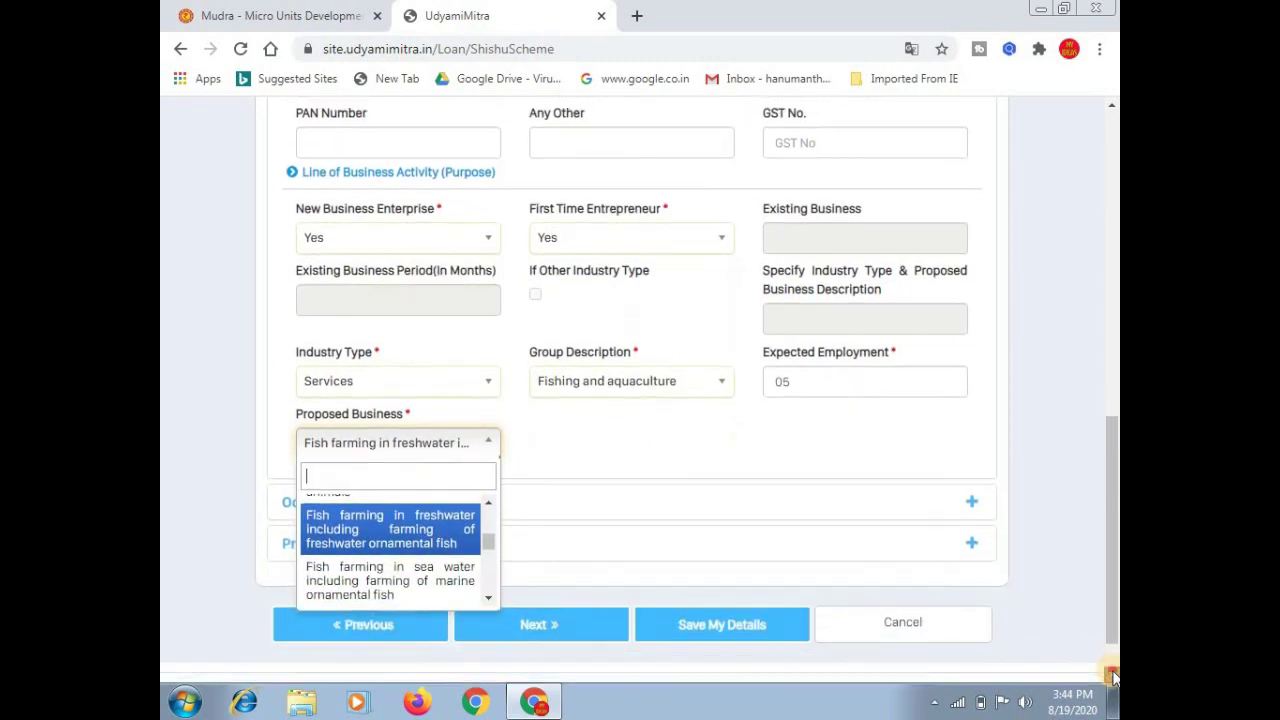
scroll(405, 485, "down", 2)
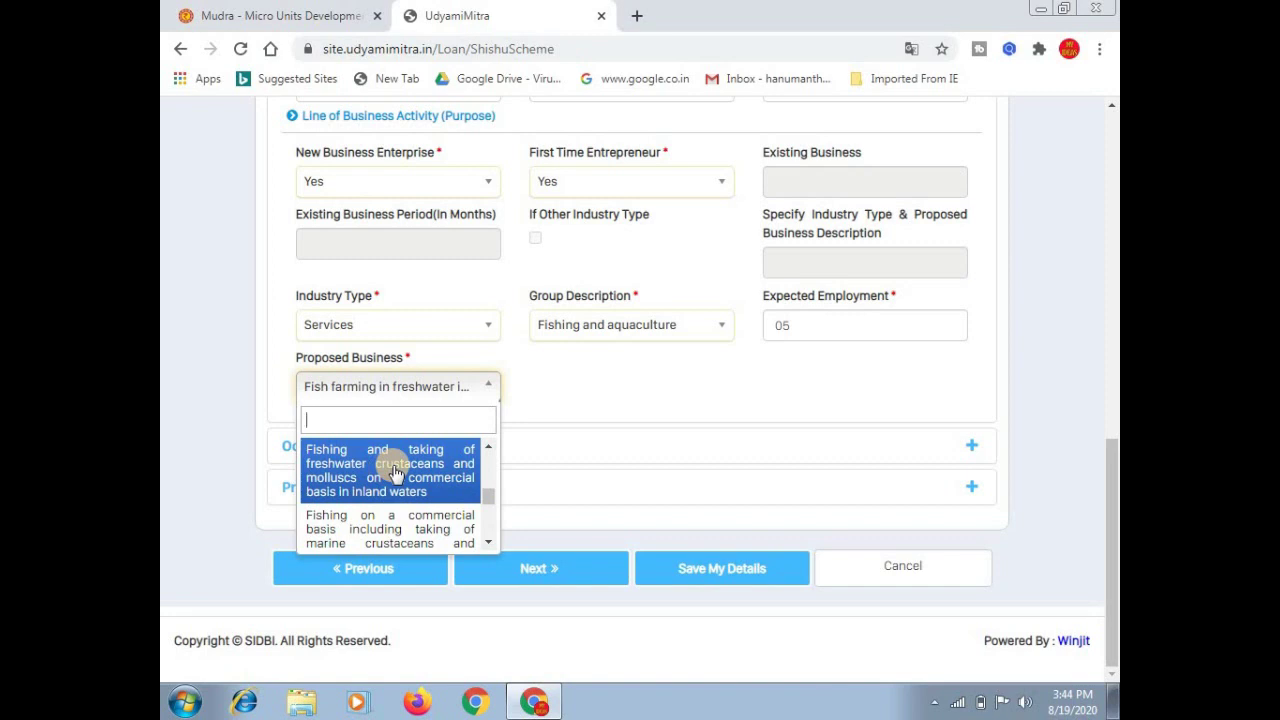
left_click(588, 385)
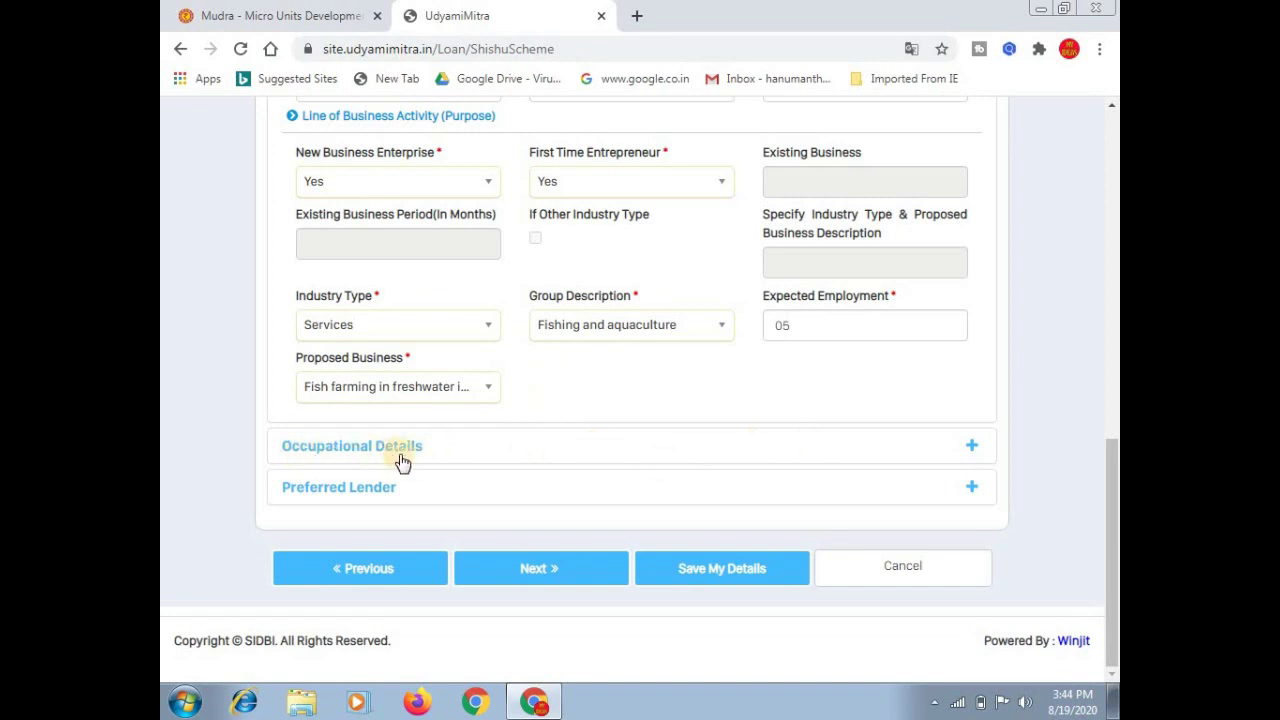
Expand Occupational Details, review its sales, loan amount and existing account fields, and continue to Attach Documents
left_click(972, 447)
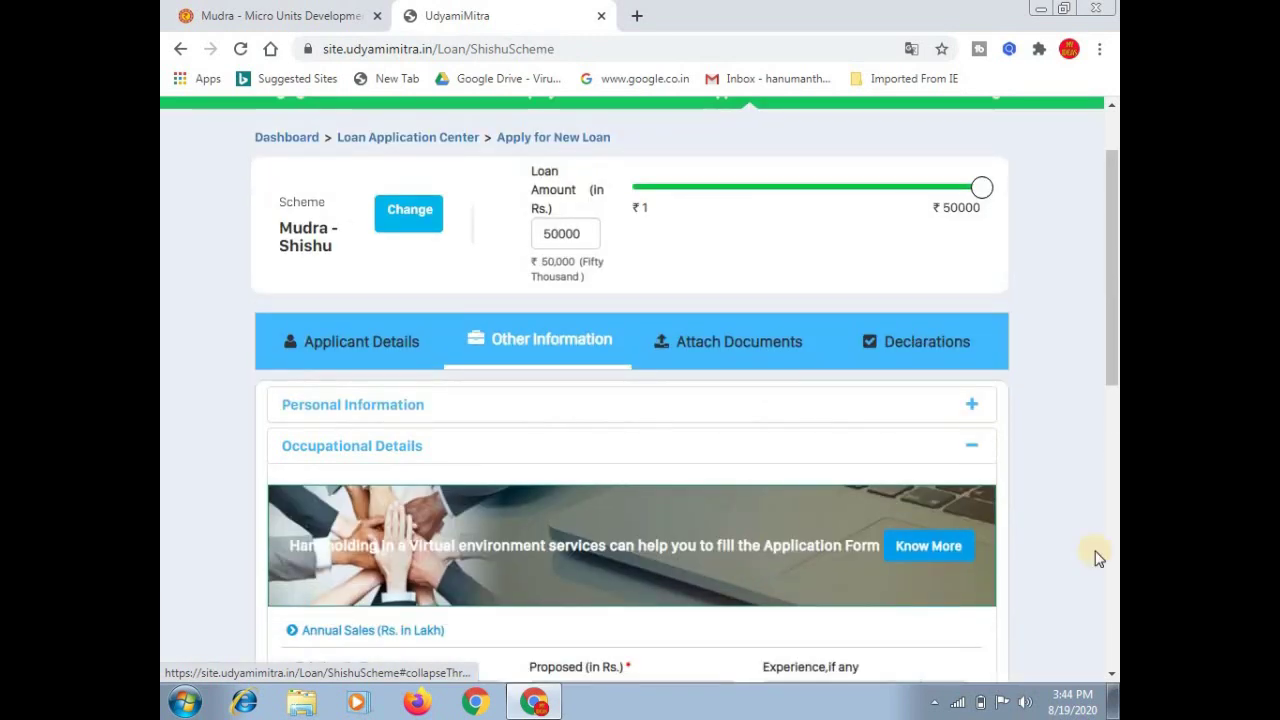
scroll(1110, 670, "down", 3)
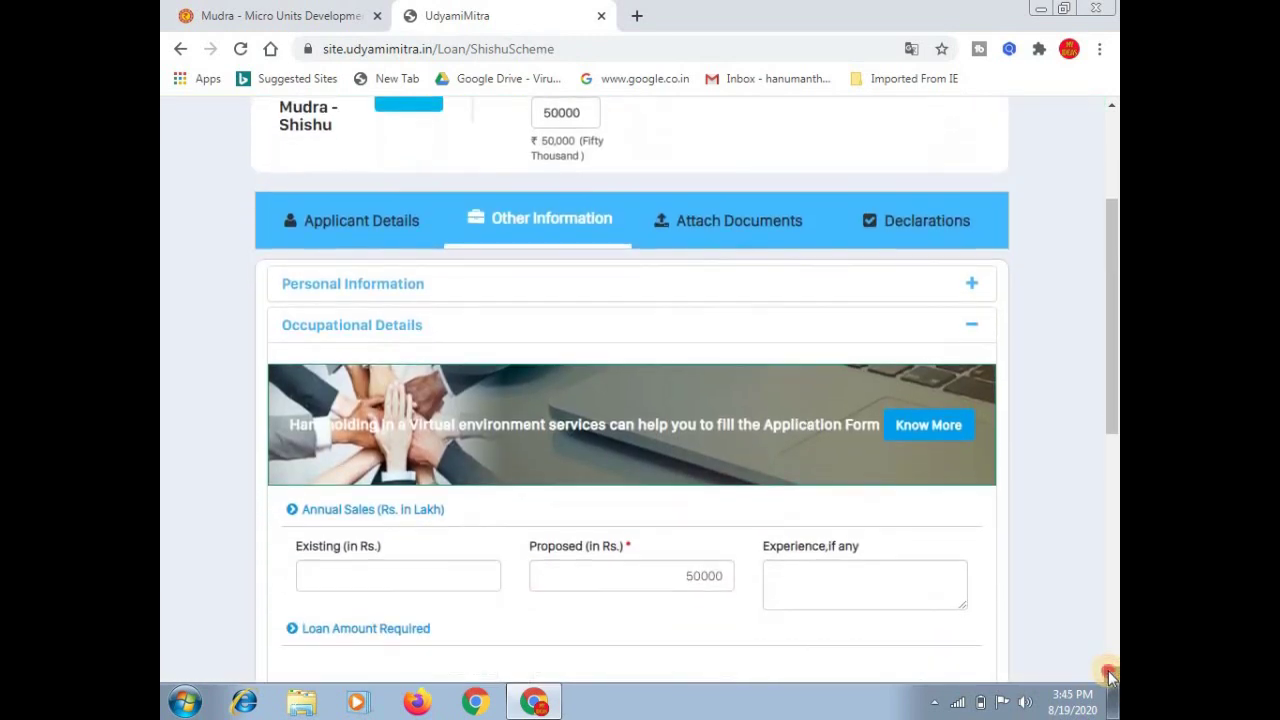
scroll(1108, 678, "down", 1)
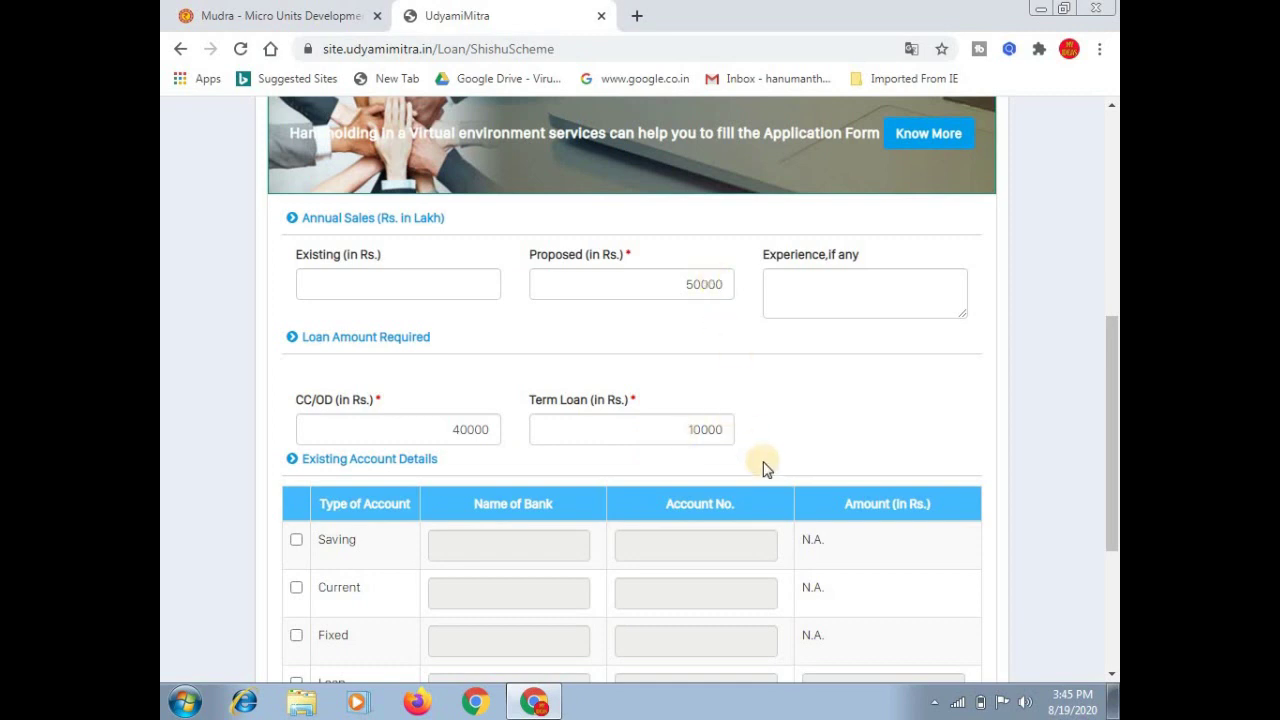
left_click(1113, 680)
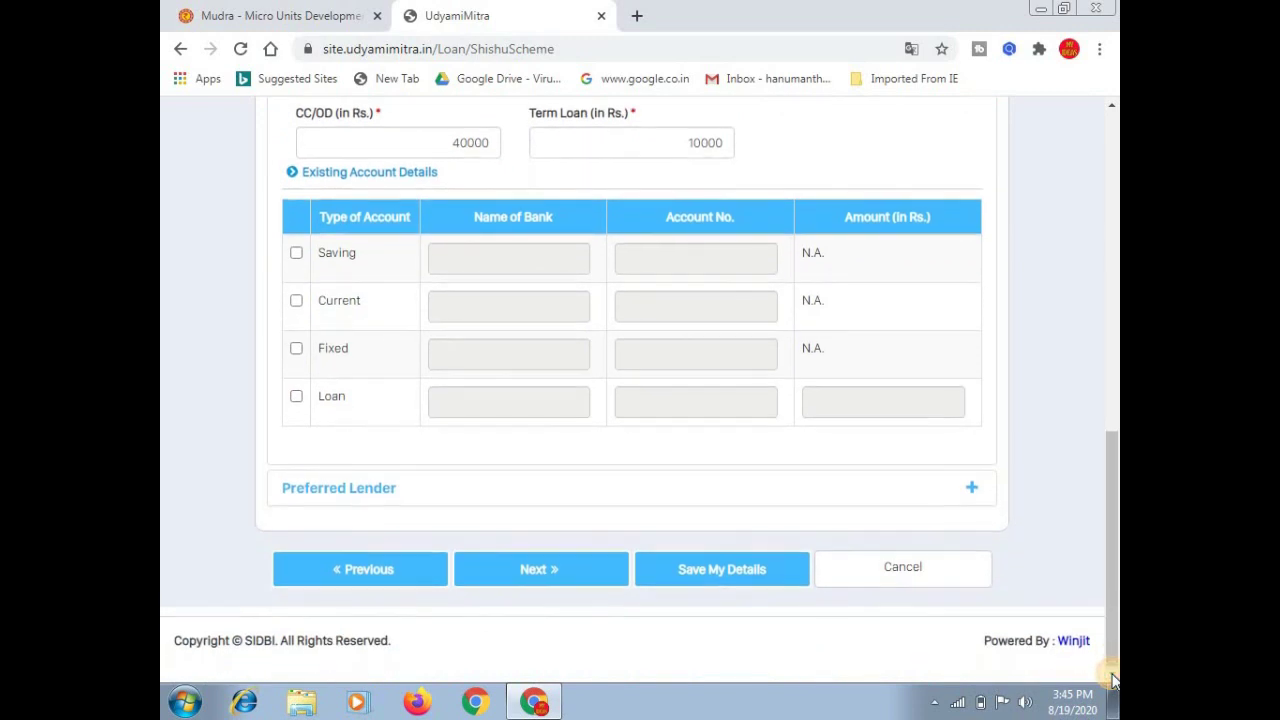
left_click(571, 575)
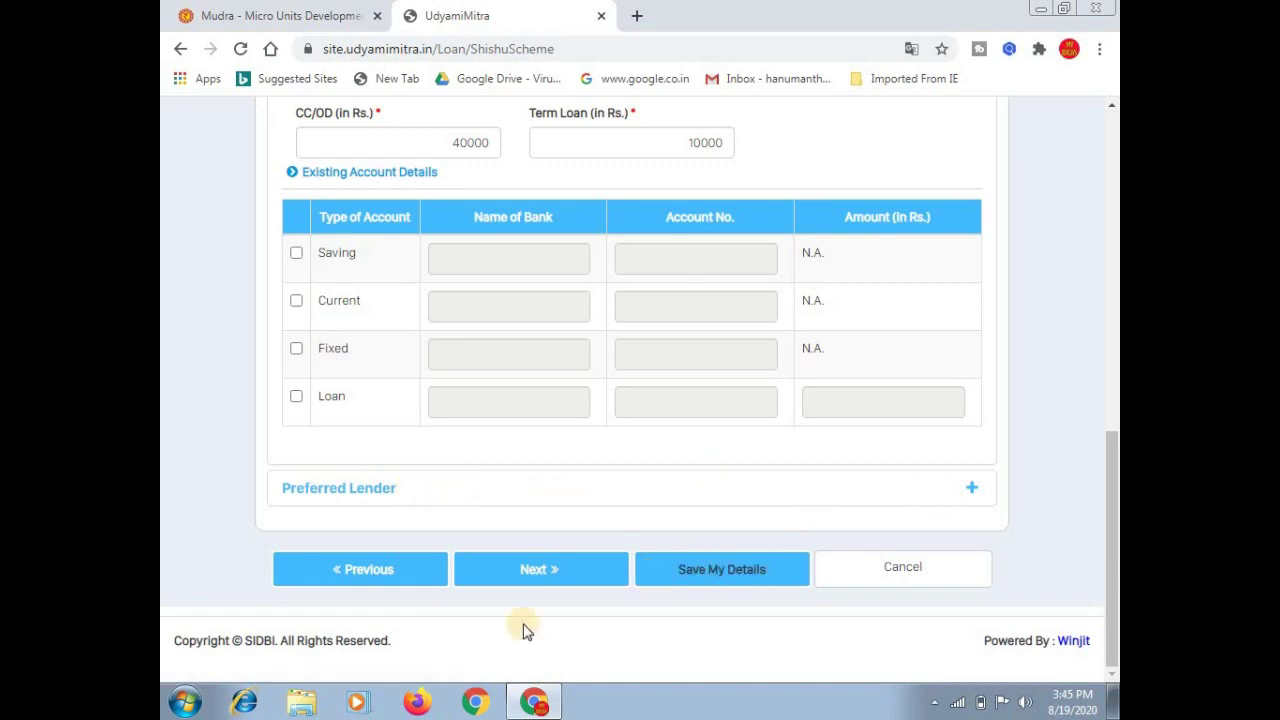
left_click(581, 571)
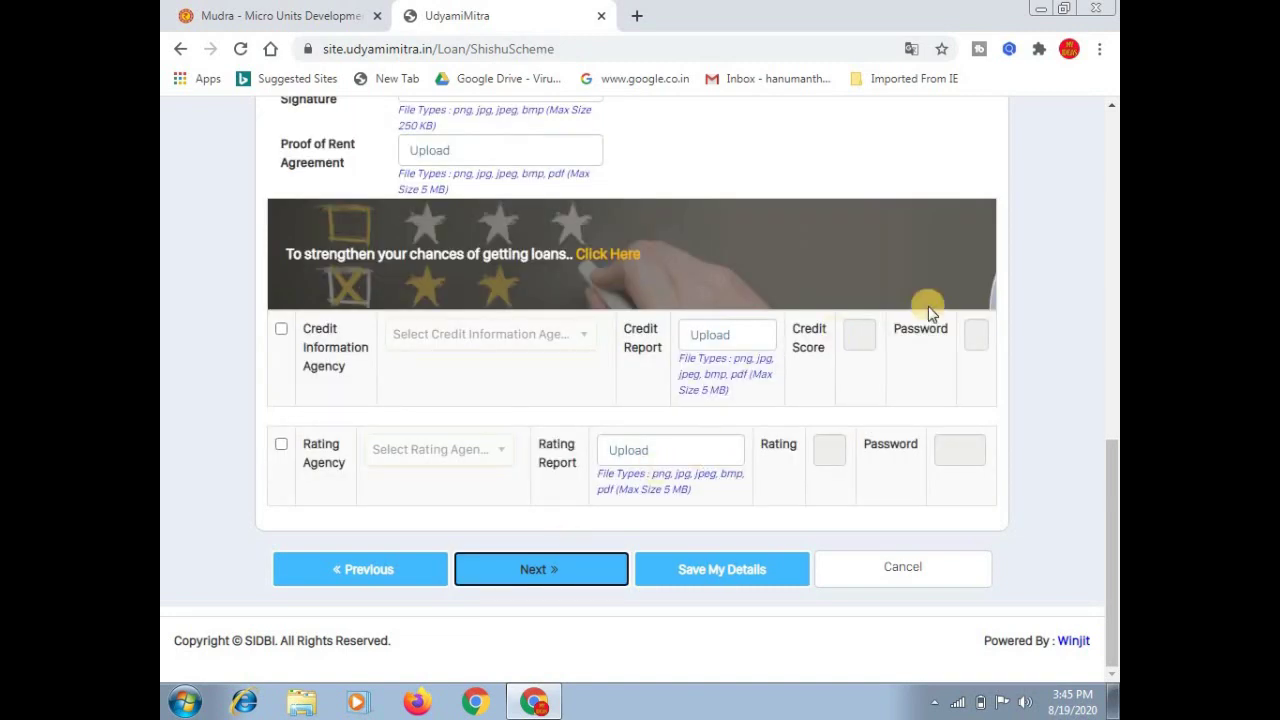
Check the available options for ID Proof Type and Address Proof Type without choosing any
left_click(1111, 110)
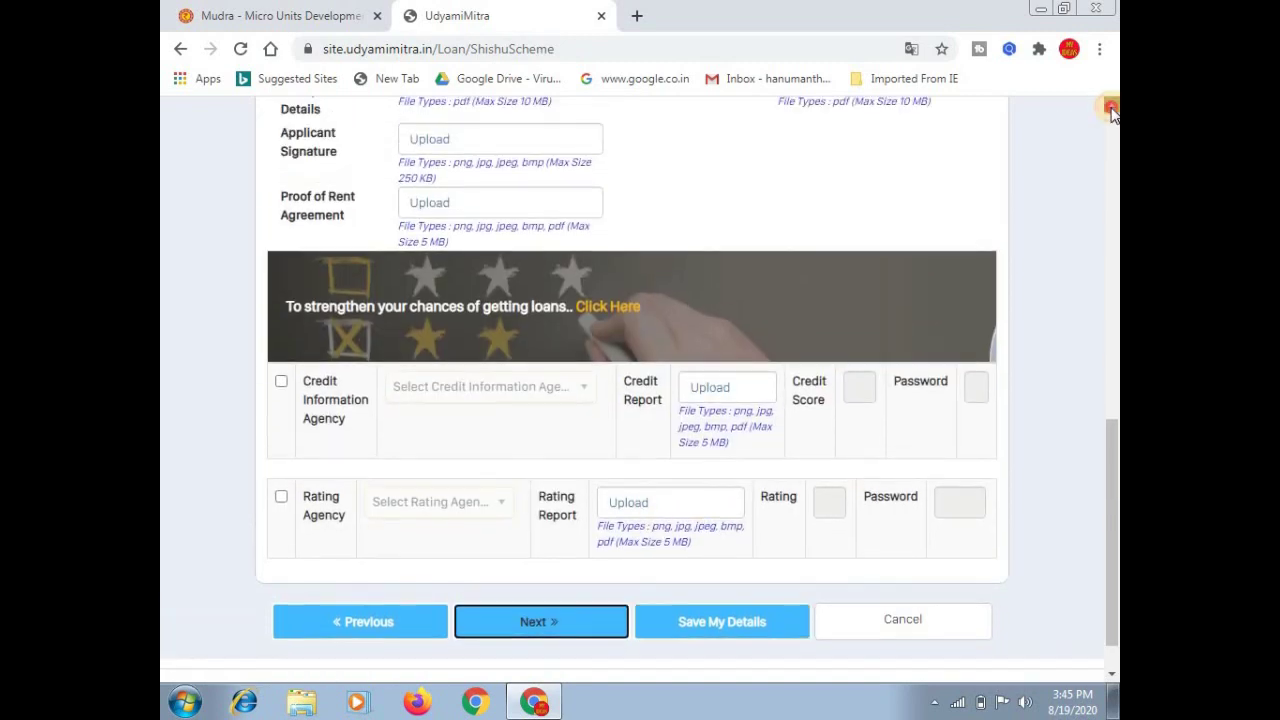
left_click_drag(1111, 110, 1113, 113)
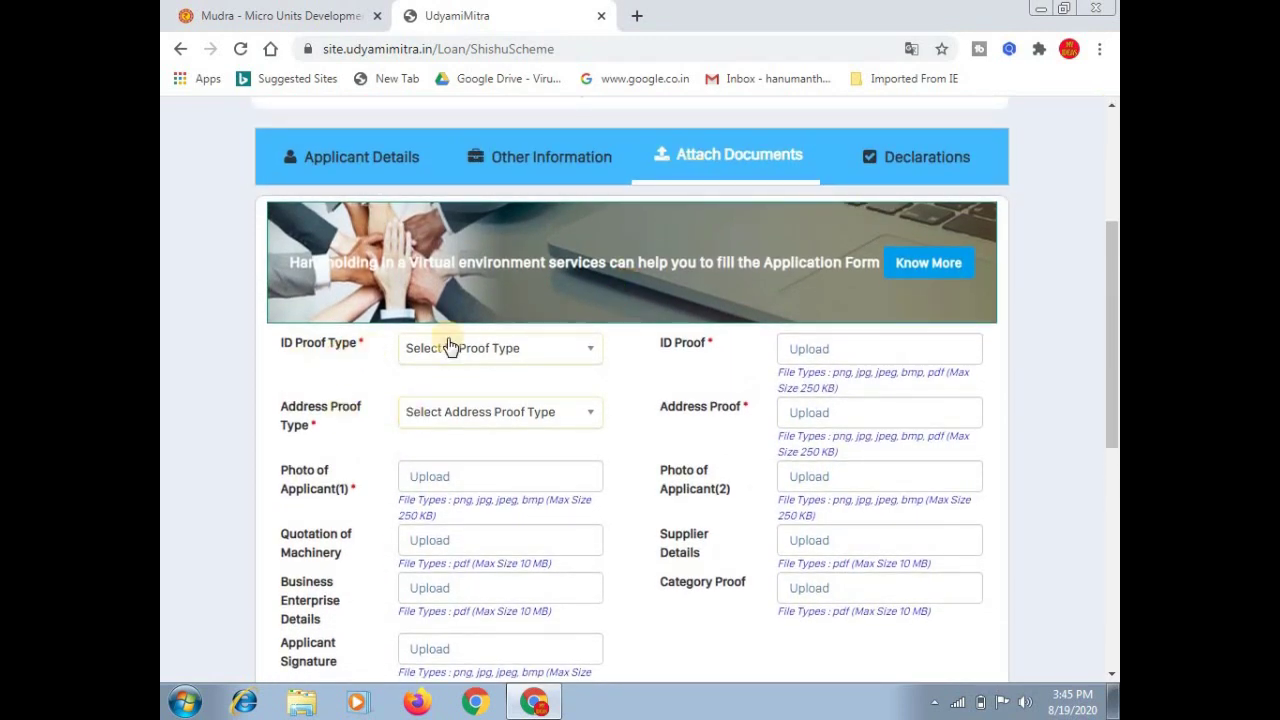
left_click(540, 350)
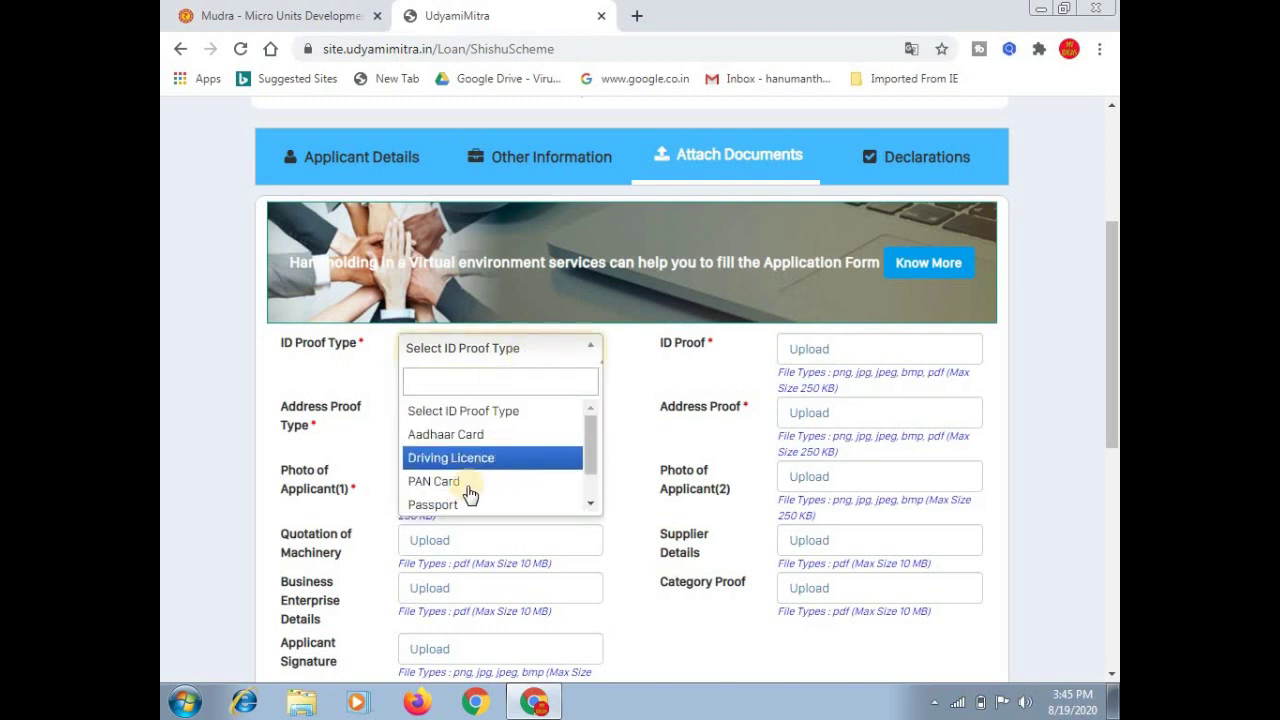
scroll(471, 500, "down", 2)
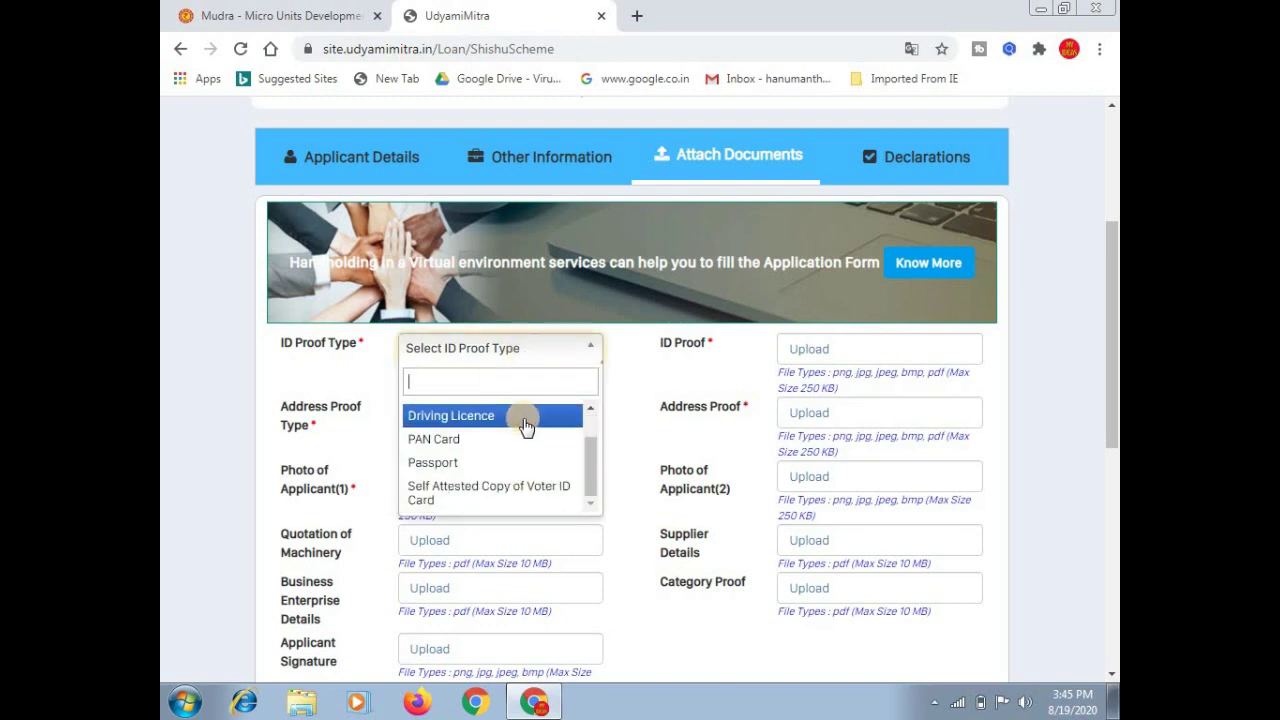
left_click(649, 368)
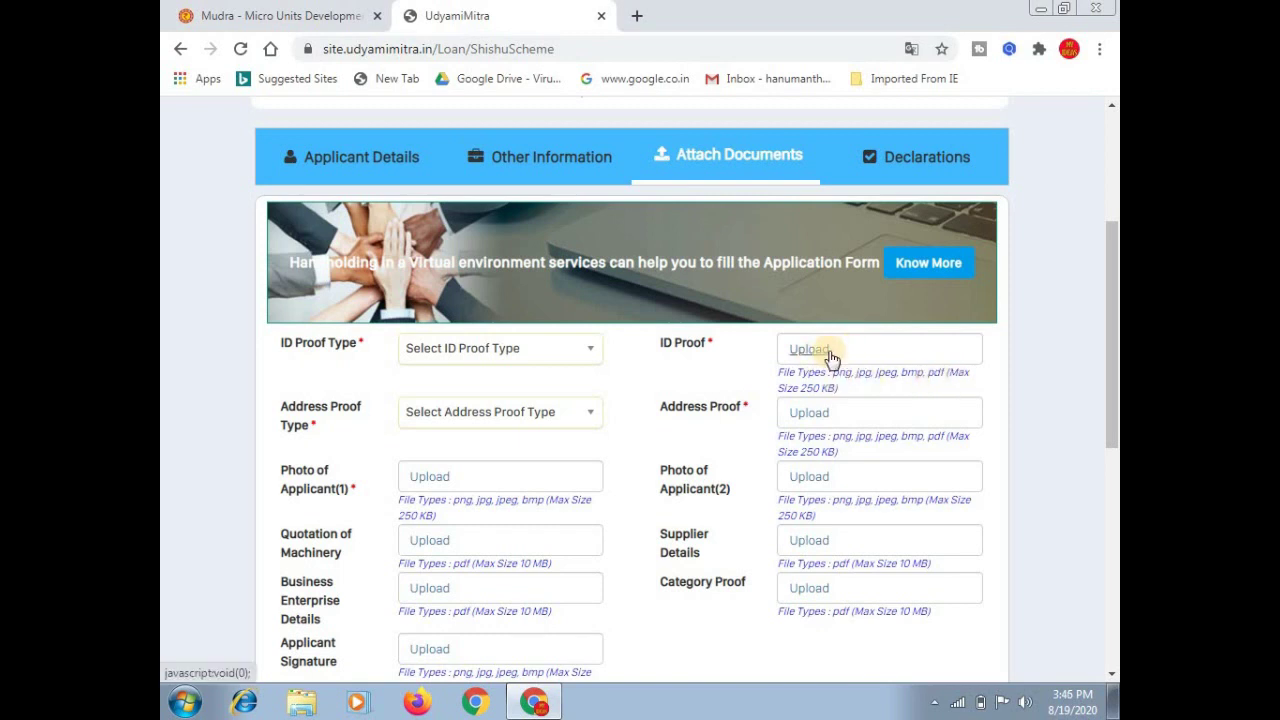
left_click(563, 412)
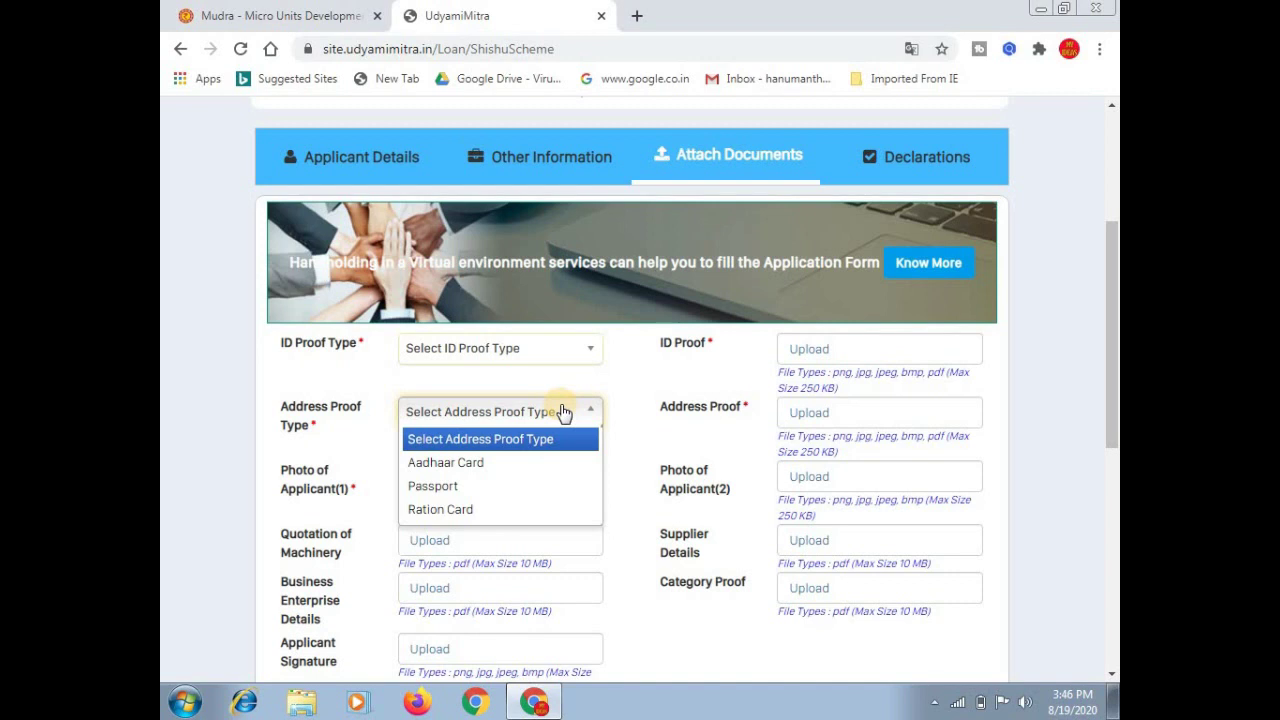
left_click(620, 430)
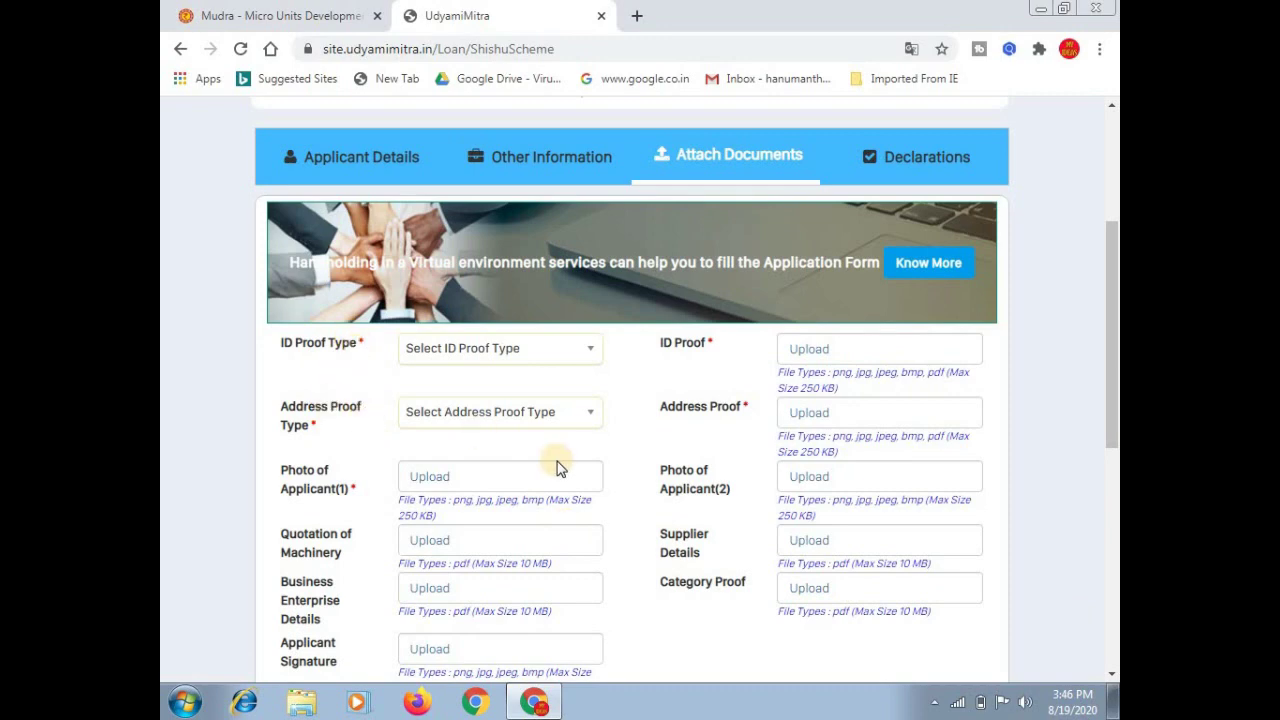
Review the remaining document upload fields through the Credit Information Agency and Rating Agency rows
left_click_drag(1111, 680, 1111, 683)
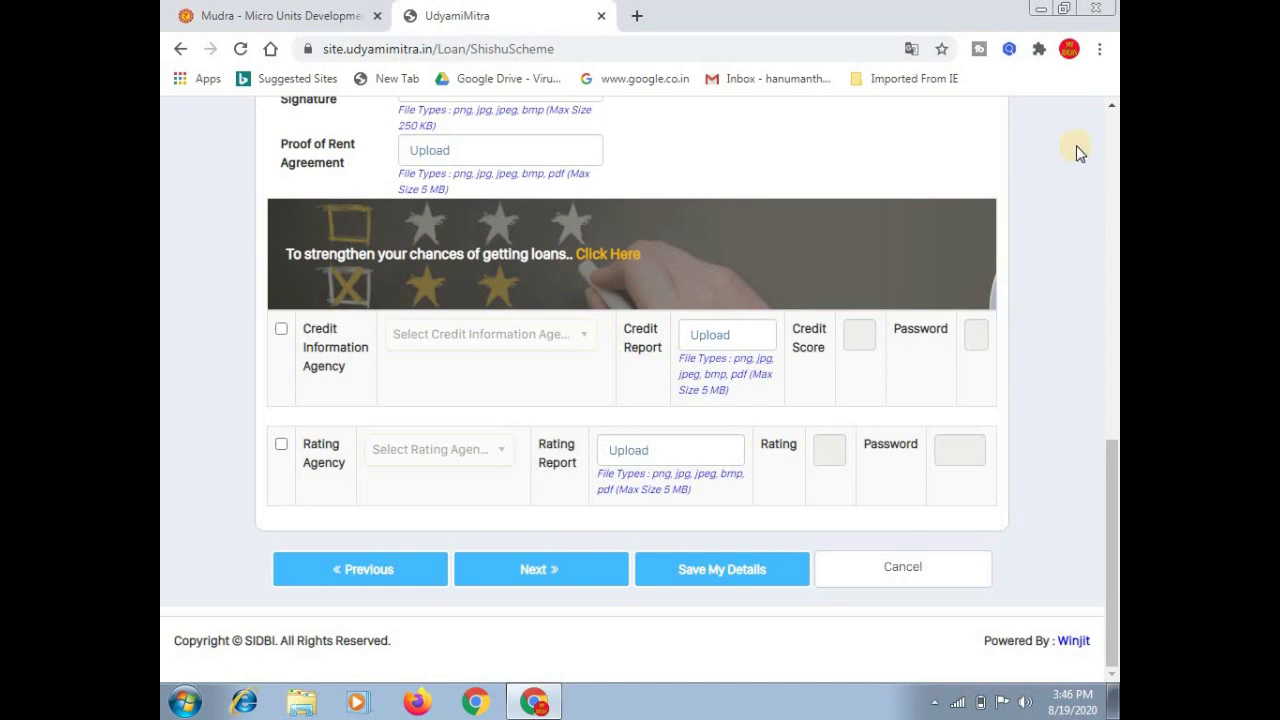
left_click(1110, 104)
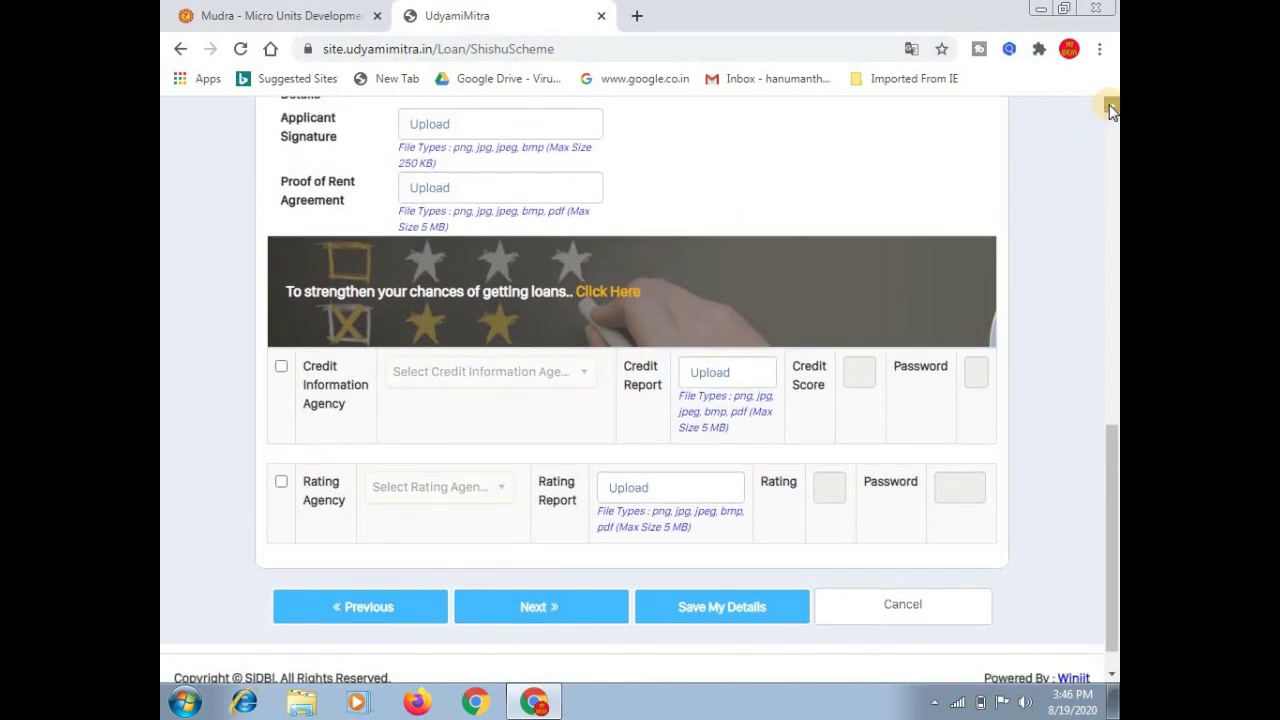
left_click_drag(1110, 104, 1110, 104)
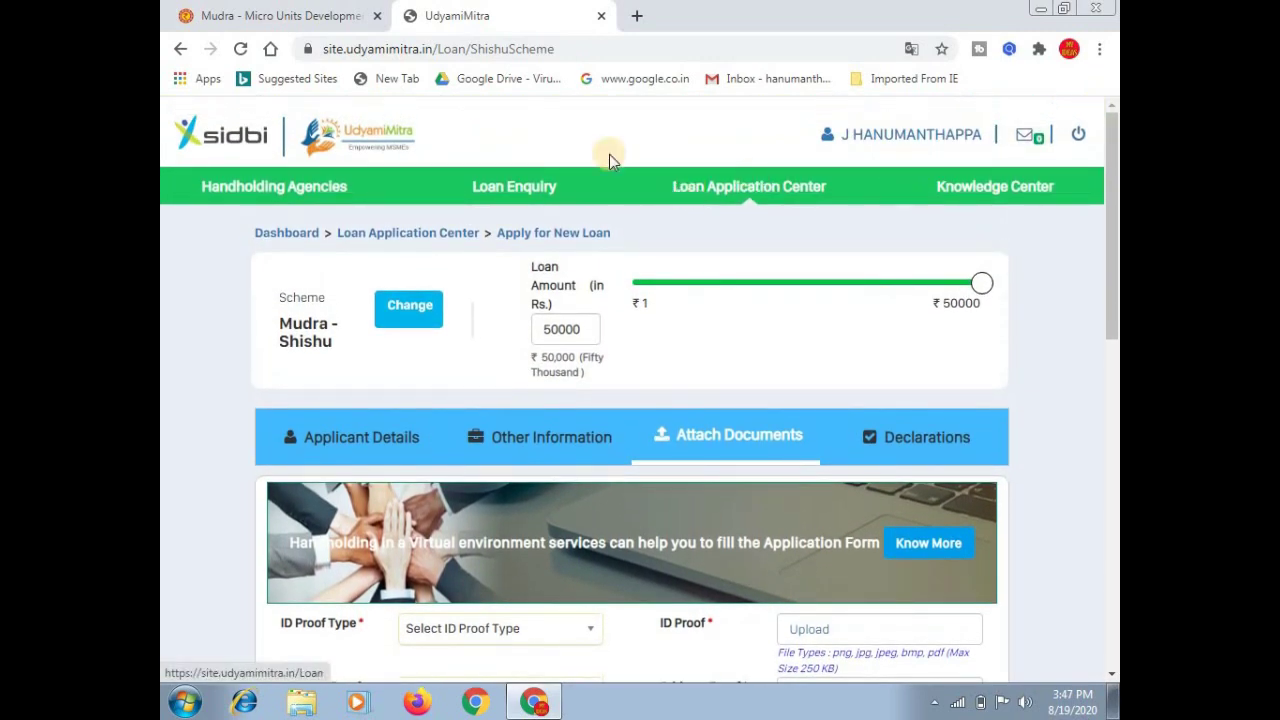